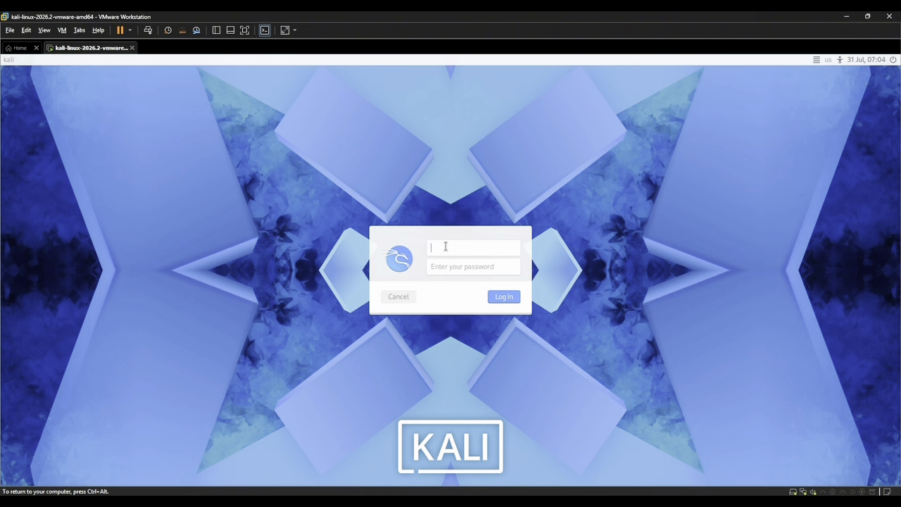
Log in to the Kali virtual machine by entering the account's username and password.
type("kali")
left_click(449, 267)
type("kali")
key("Return")
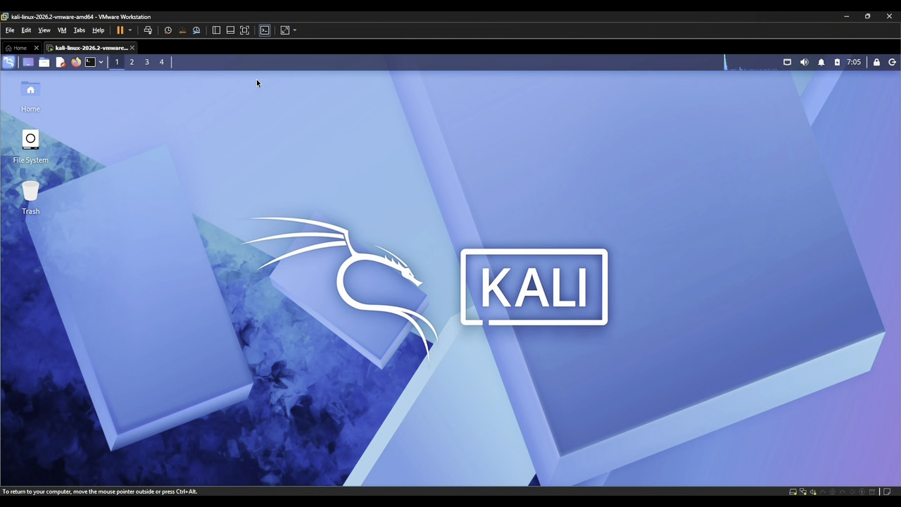
Open a terminal and refresh the package lists with "sudo apt update", authenticating with the sudo password.
left_click(90, 64)
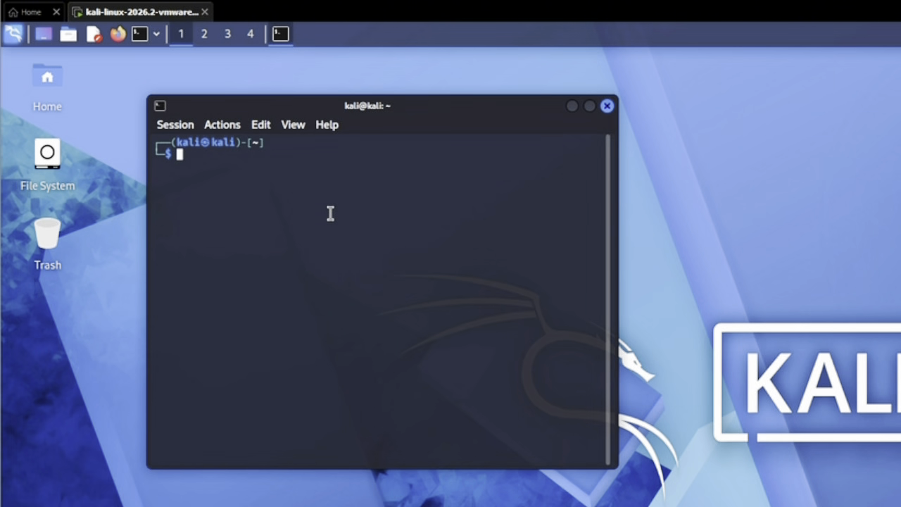
type("sudo")
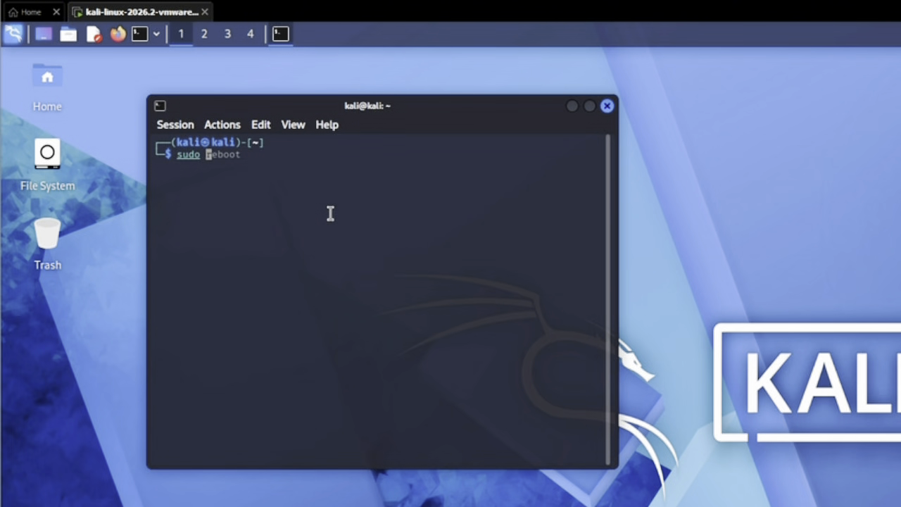
type(" ap")
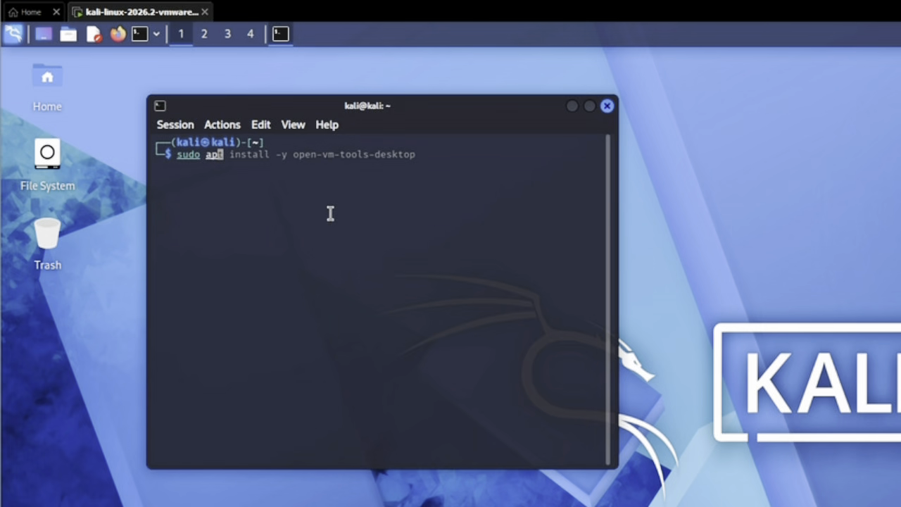
type("t u")
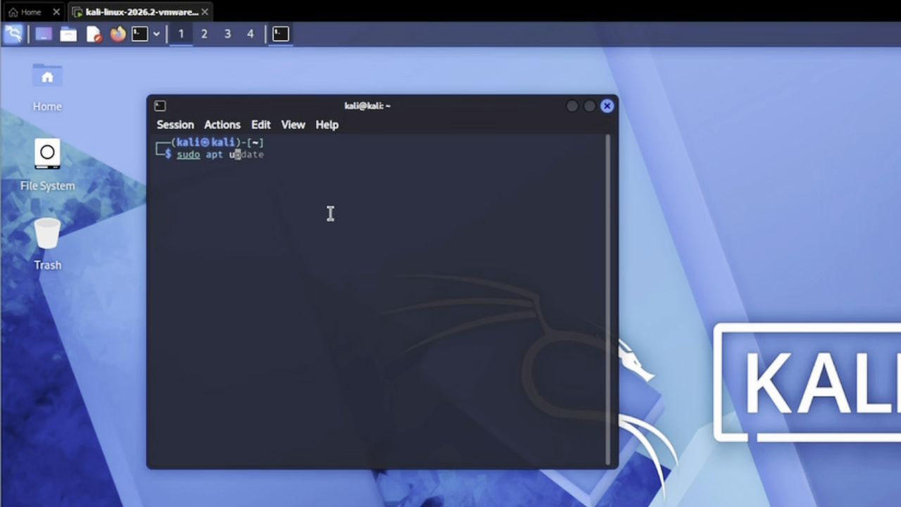
key("Right")
key("Return")
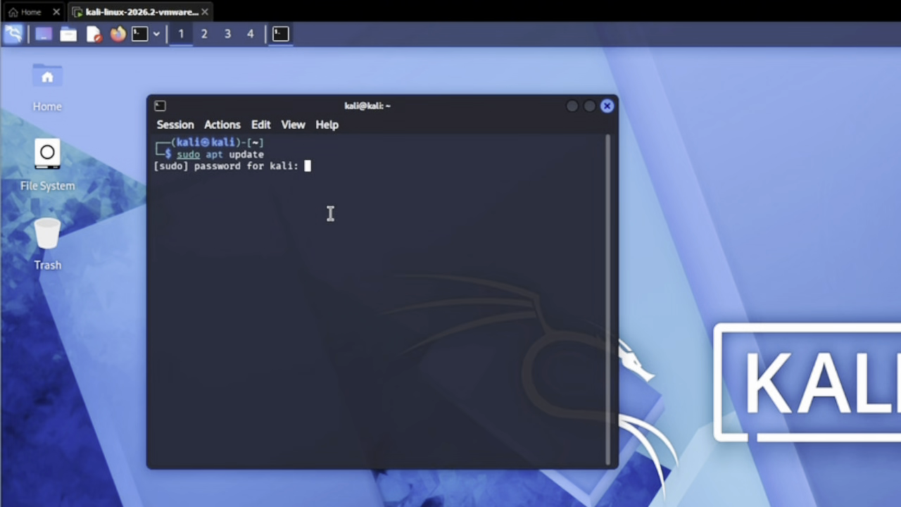
key("Return")
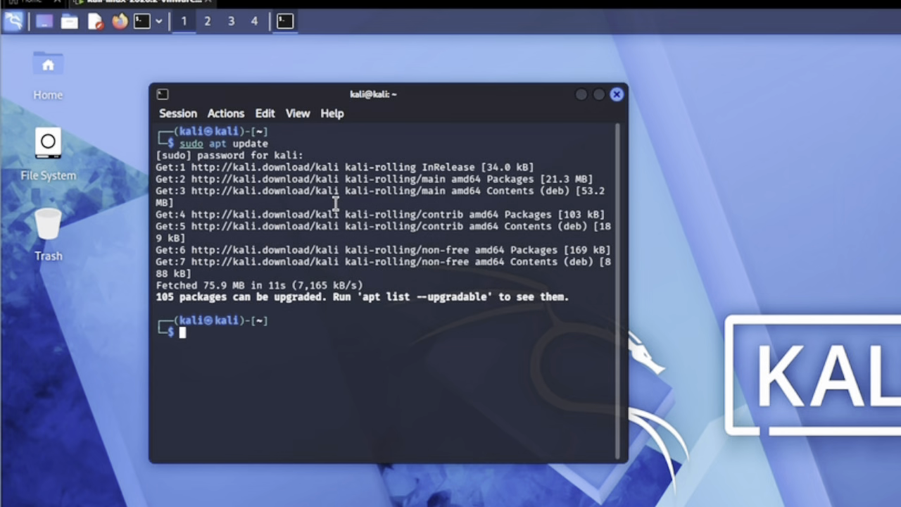
Try to upgrade all packages by running "sudo apt full-upgrade-y".
type("s")
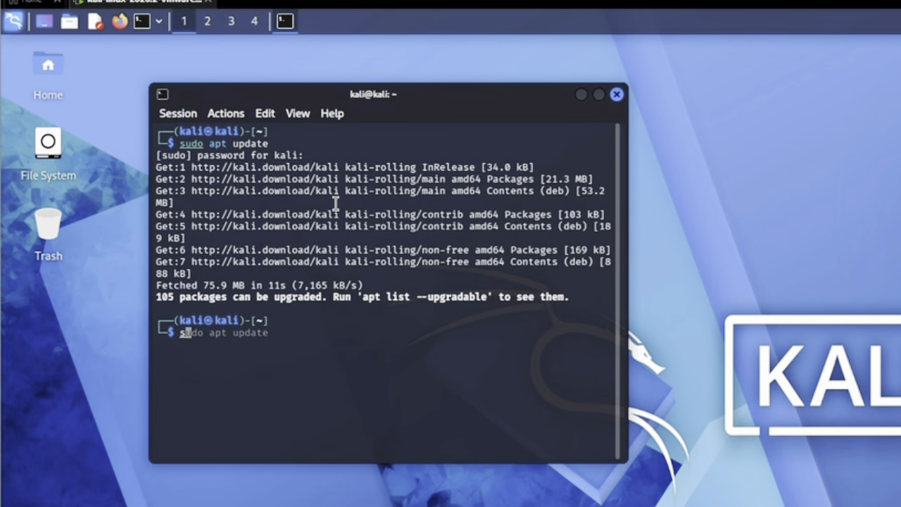
type("udo apt u")
key("BackSpace")
type("ful")
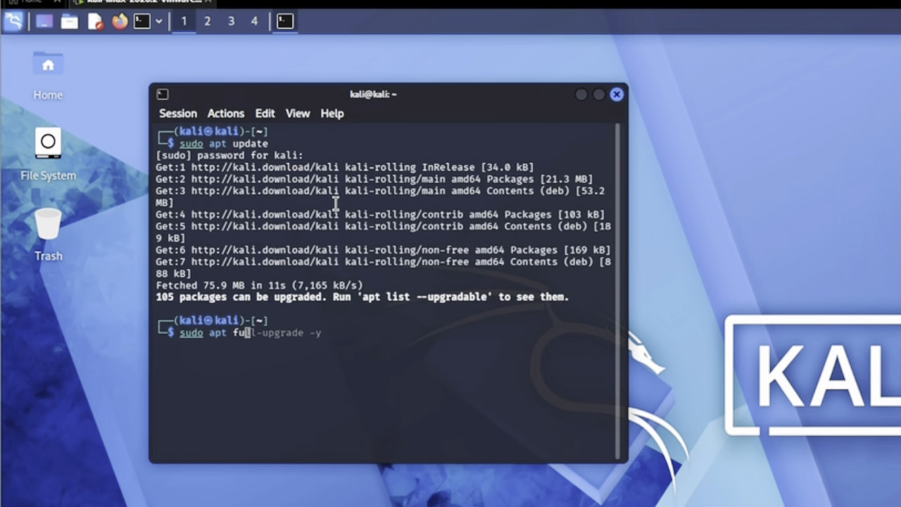
type("l-uprad")
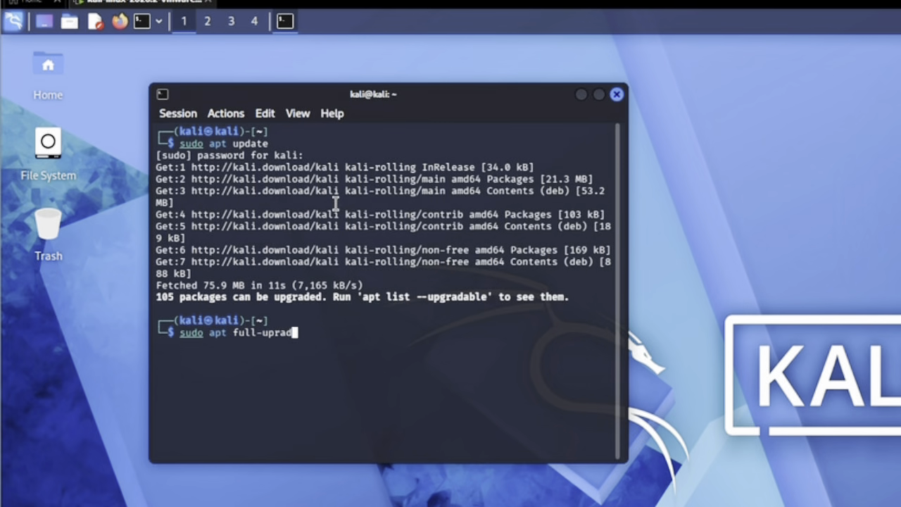
key("BackSpace")
key("BackSpace")
key("BackSpace")
type("grade-y")
key("Return")
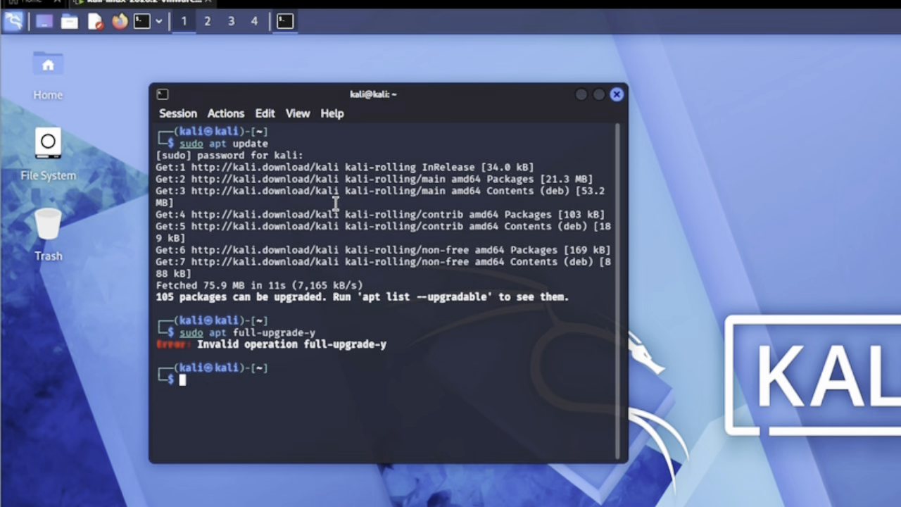
Recall the failed upgrade command, correct it to "sudo apt full-upgrade -y" and run it.
key("Up")
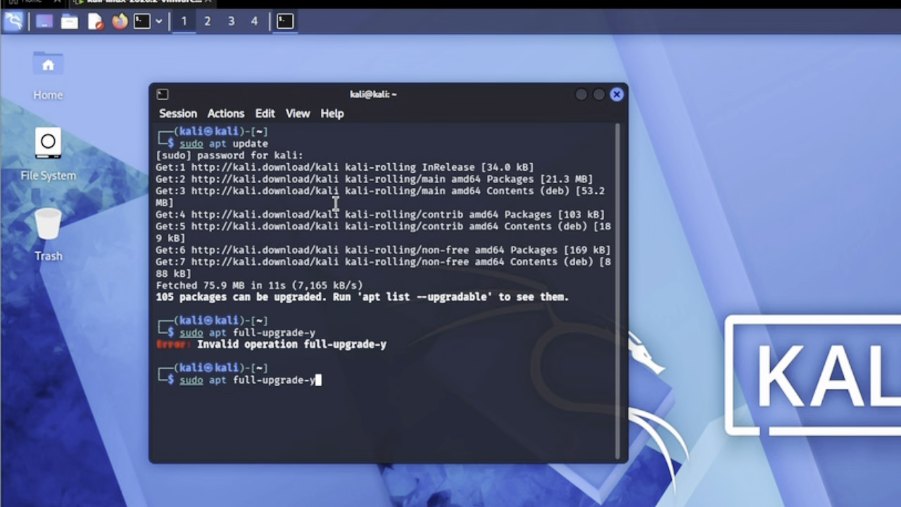
key("Left")
key("Left")
key("Right")
key("Right")
key("Return")
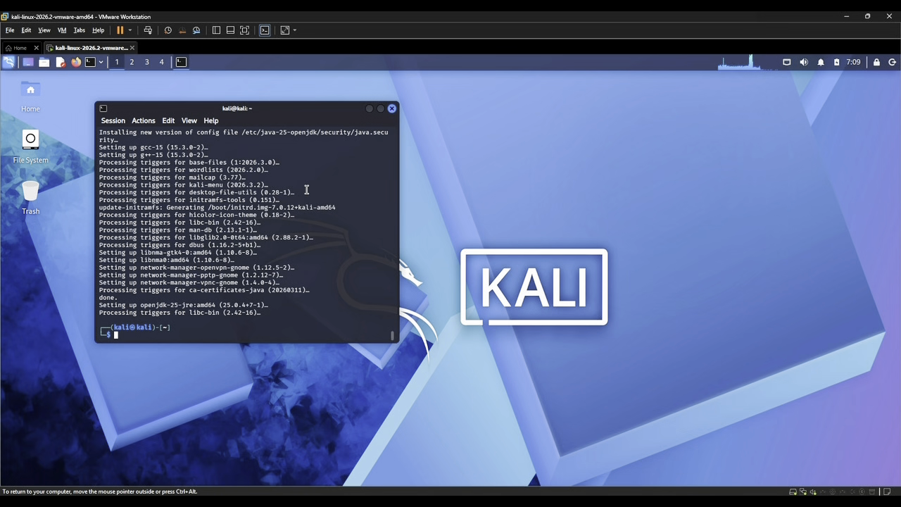
Restart the Kali system and log back in with the account's username and password.
left_click(890, 62)
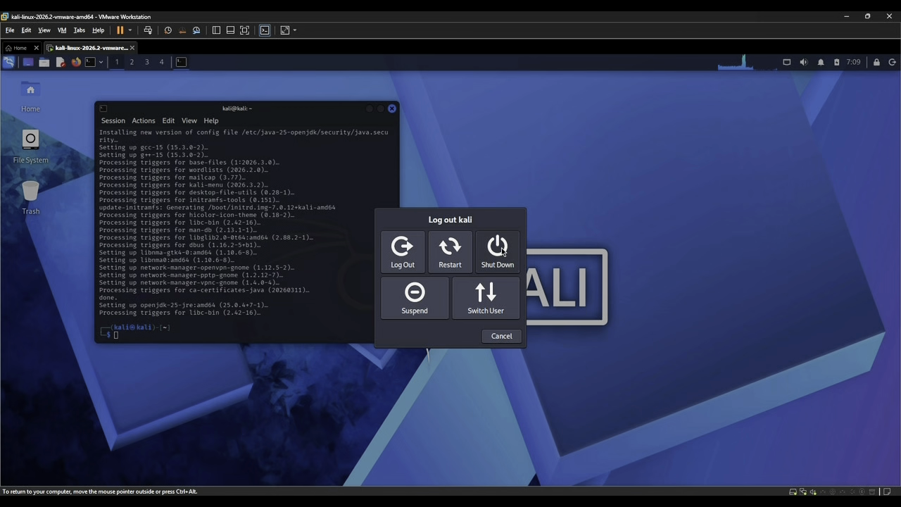
left_click(451, 252)
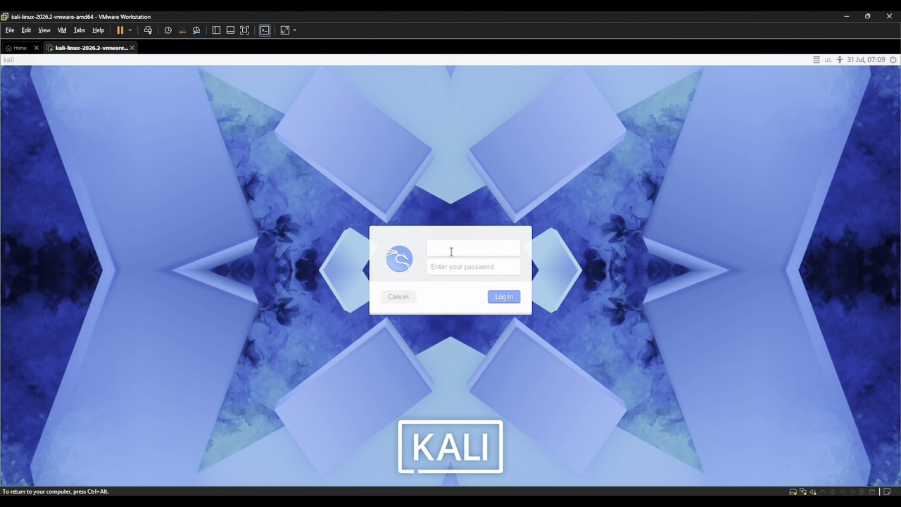
type("kali")
left_click(449, 261)
type("kal")
key("Return")
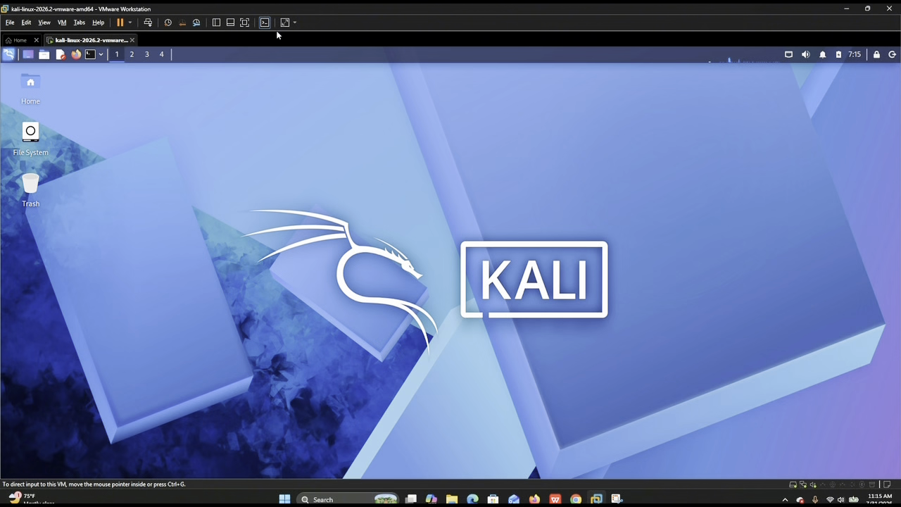
Open a terminal and install the VM tools with "sudo apt install -y open-vm-tools open-vm-tools-desktop".
left_click(92, 58)
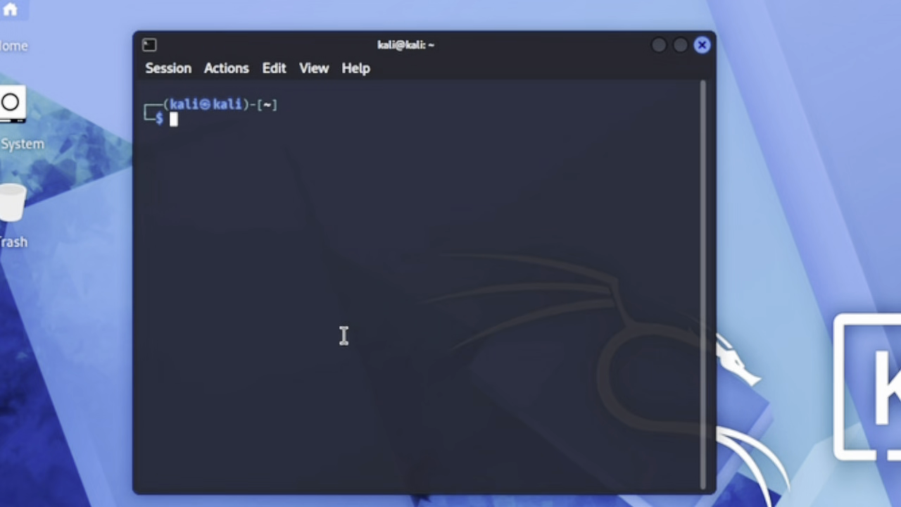
type("su")
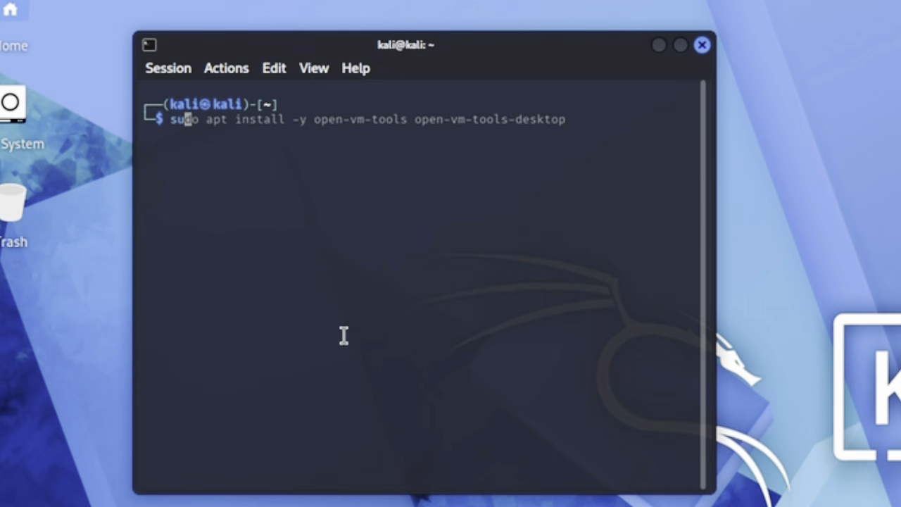
type("do apt in")
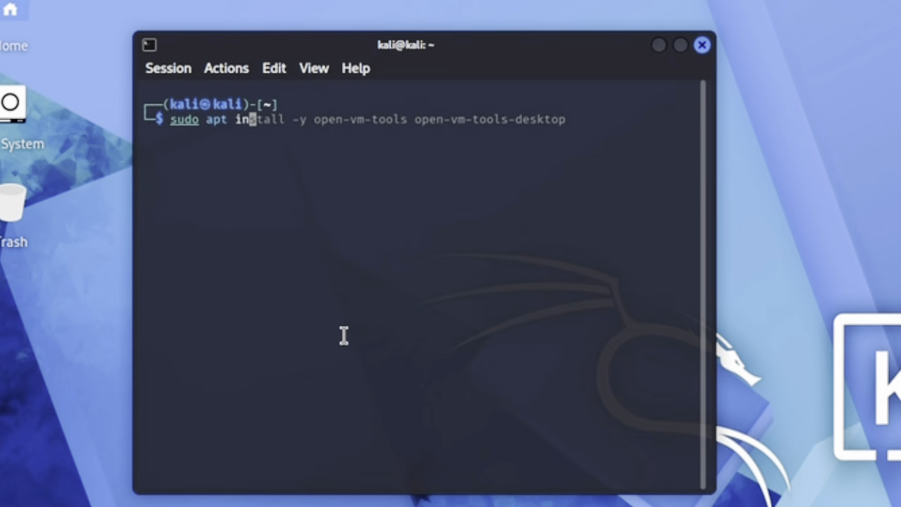
type("stall ")
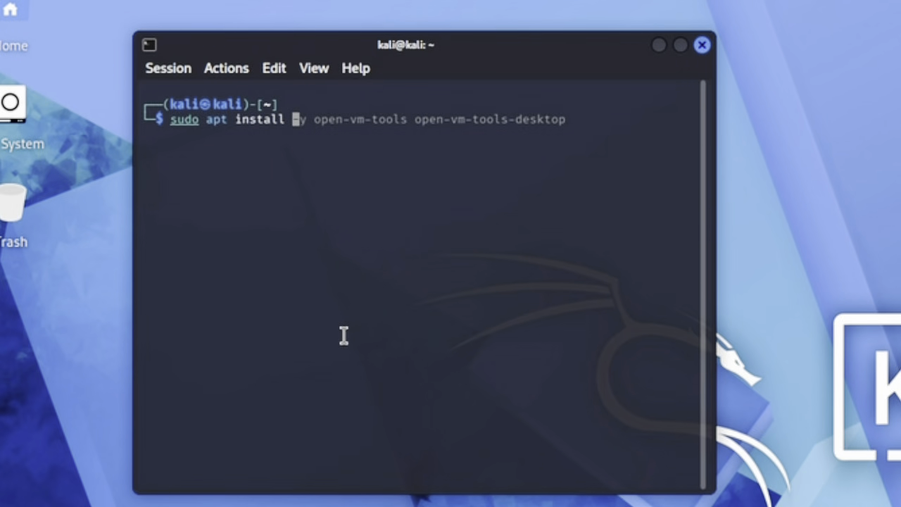
type("-y ope")
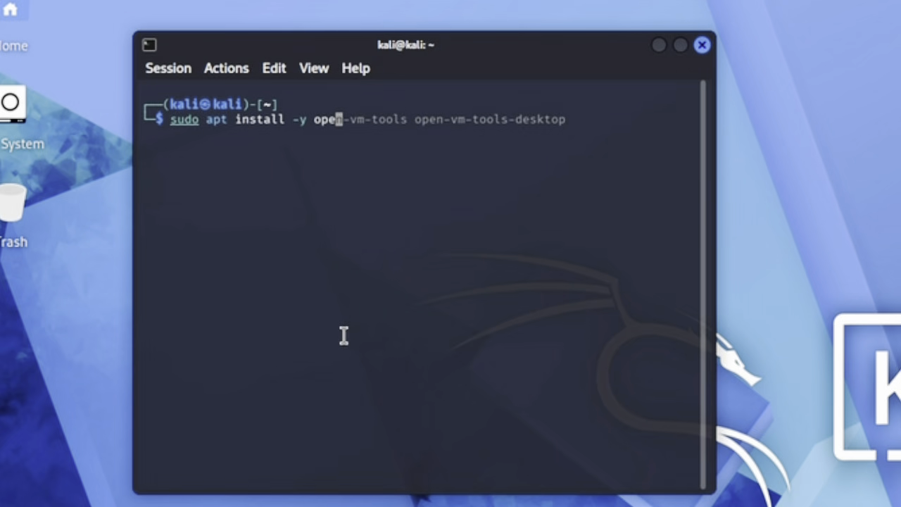
type("n-")
key("Right")
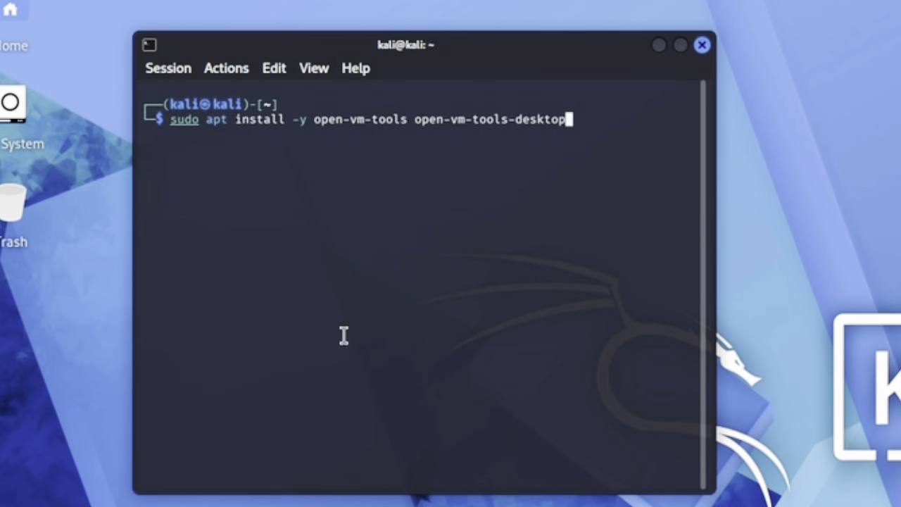
key("Return")
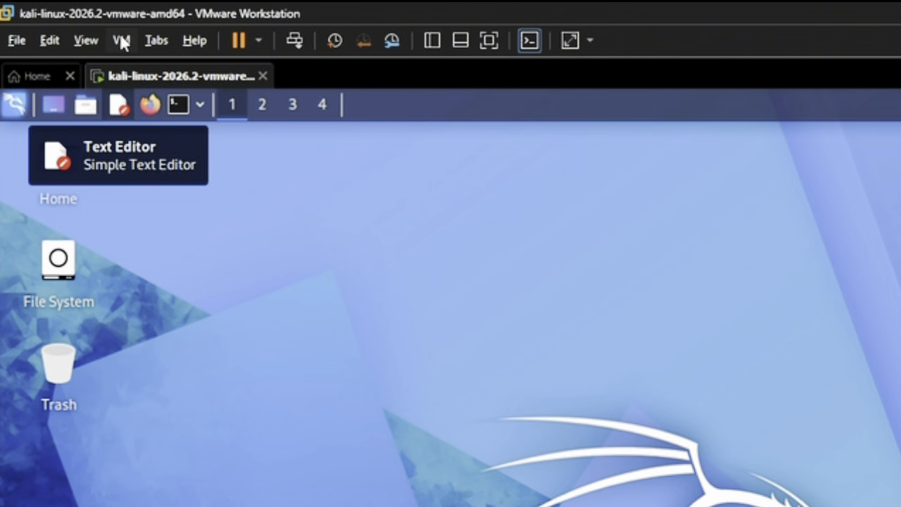
Take a snapshot of the virtual machine, keeping the name "Snapshot 1" and an empty description.
left_click(121, 41)
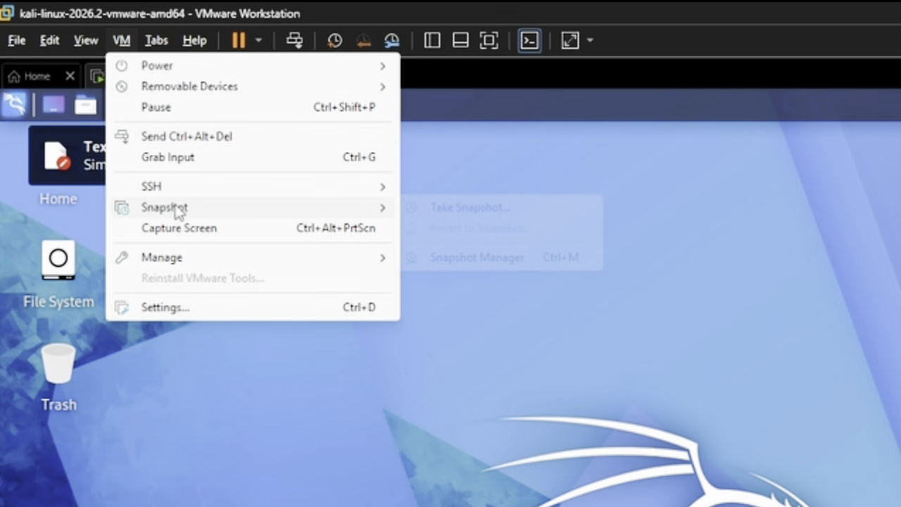
mouse_move(389, 211)
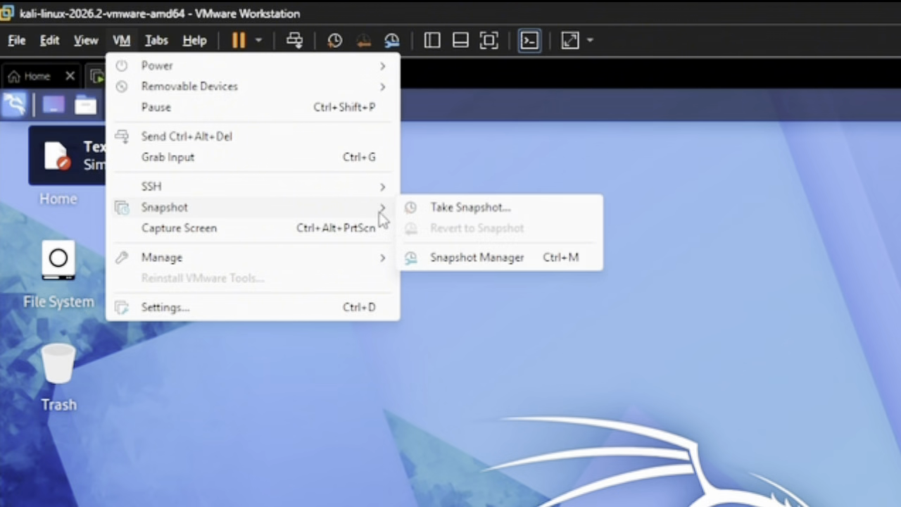
left_click(454, 213)
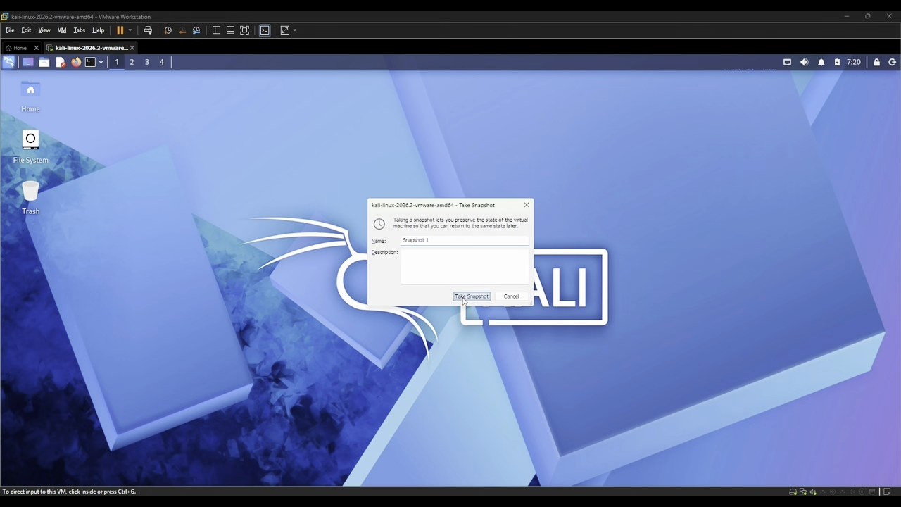
left_click(471, 353)
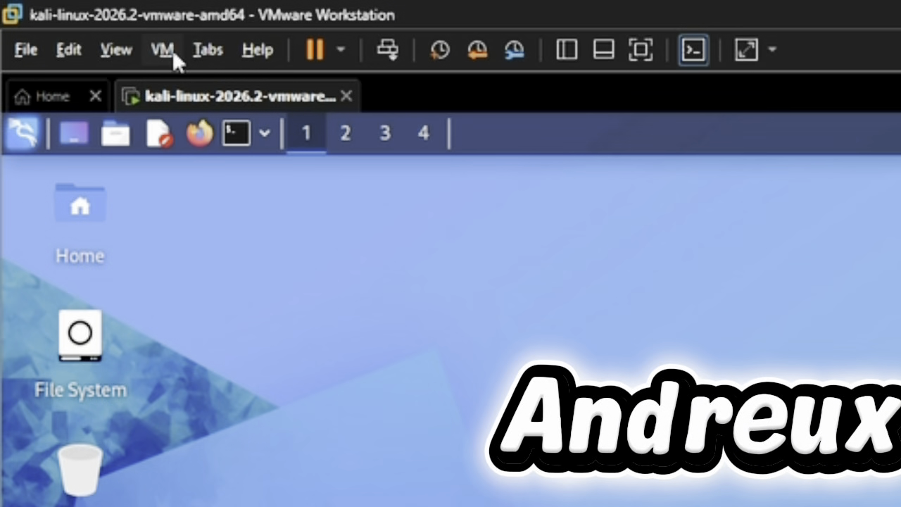
Open the virtual machine's settings and view its Guest Isolation options.
left_click(63, 30)
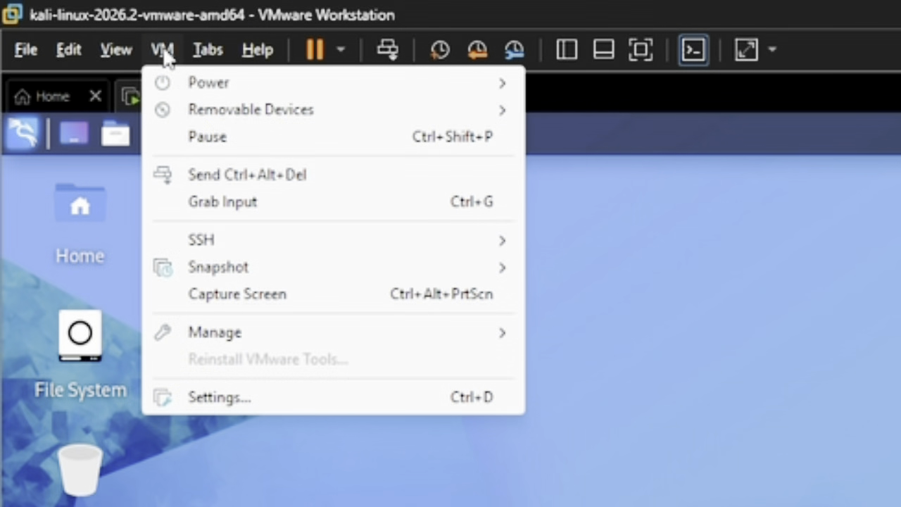
left_click(220, 399)
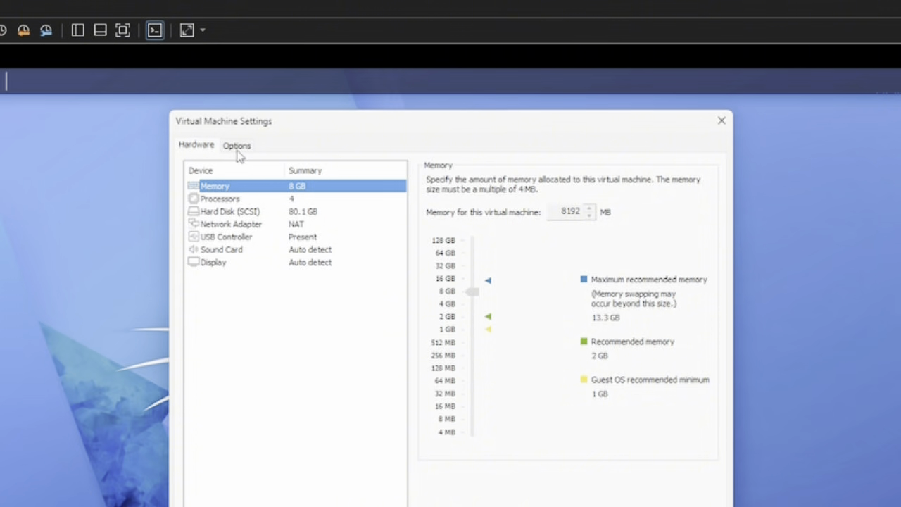
left_click(237, 147)
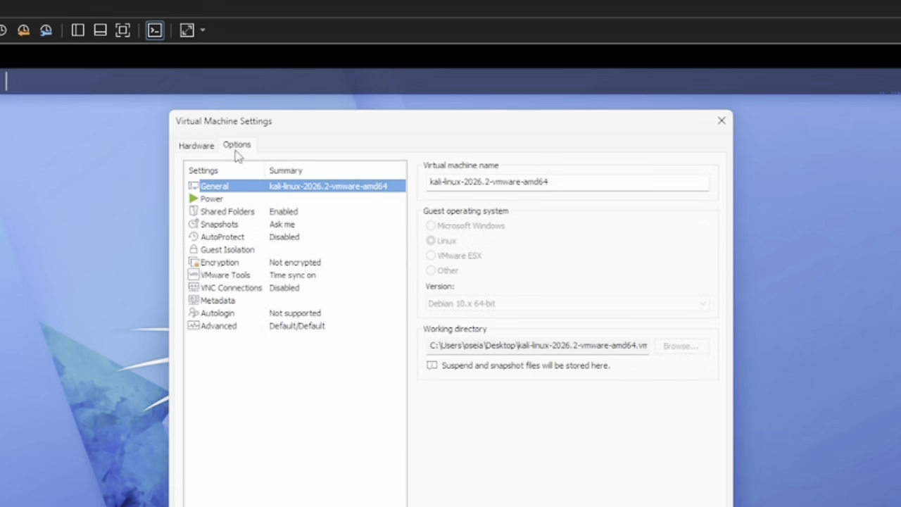
left_click(221, 251)
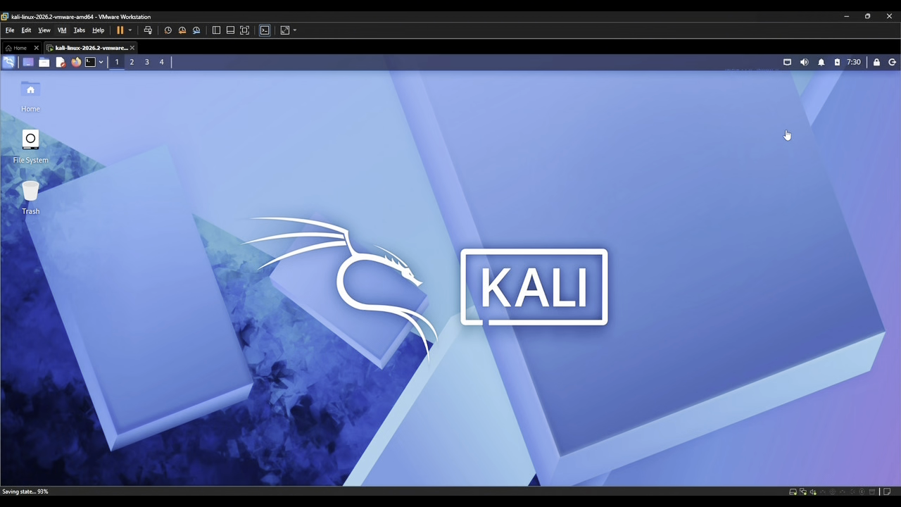
Close VMware Workstation, choosing to just power off the Kali machine, and relaunch it from the Windows desktop.
left_click(890, 16)
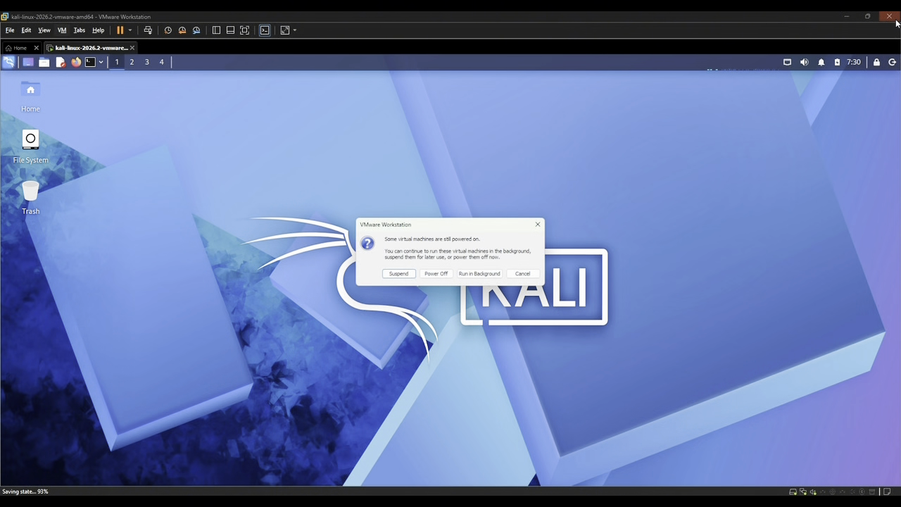
left_click(436, 274)
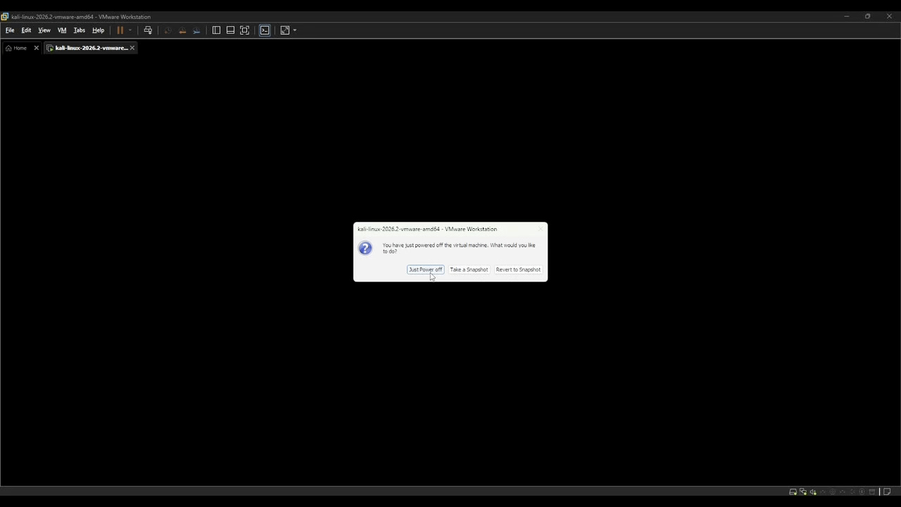
left_click(430, 273)
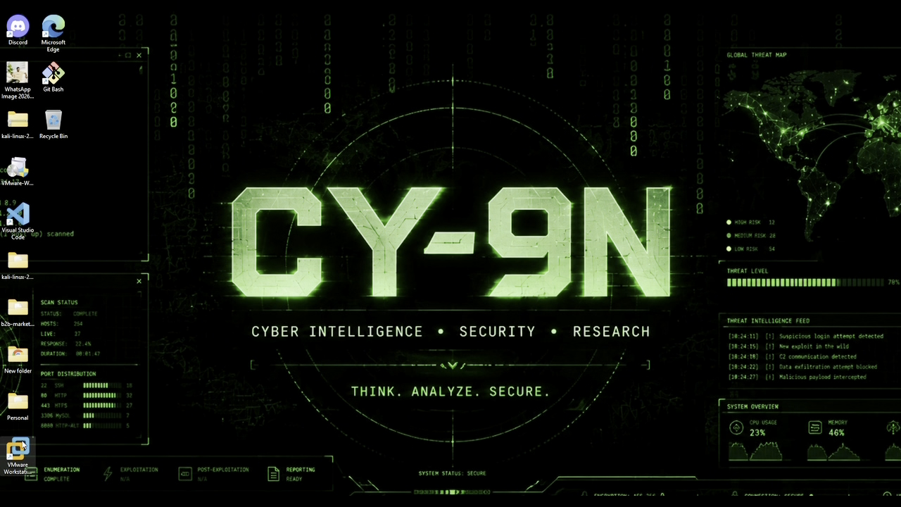
left_click(21, 448)
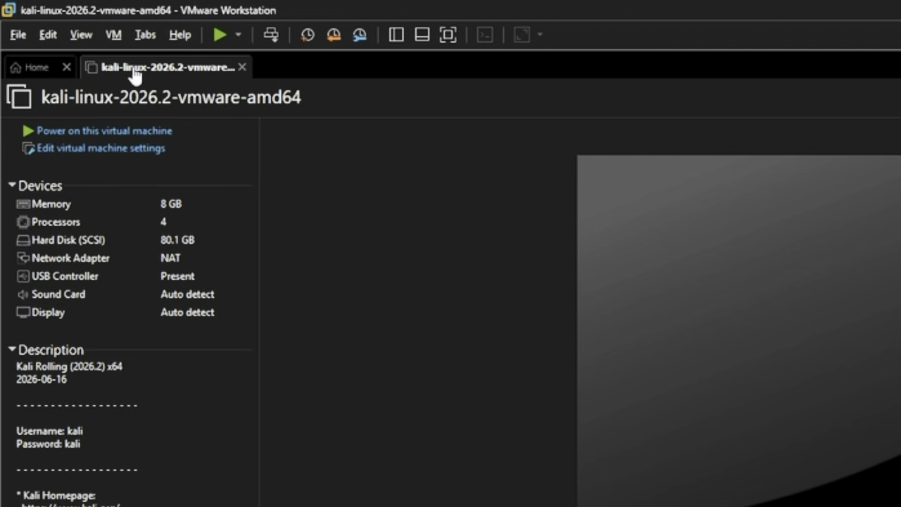
Open the virtual machine's settings, view its Shared Folders options and accept them with folder sharing always enabled.
right_click(135, 75)
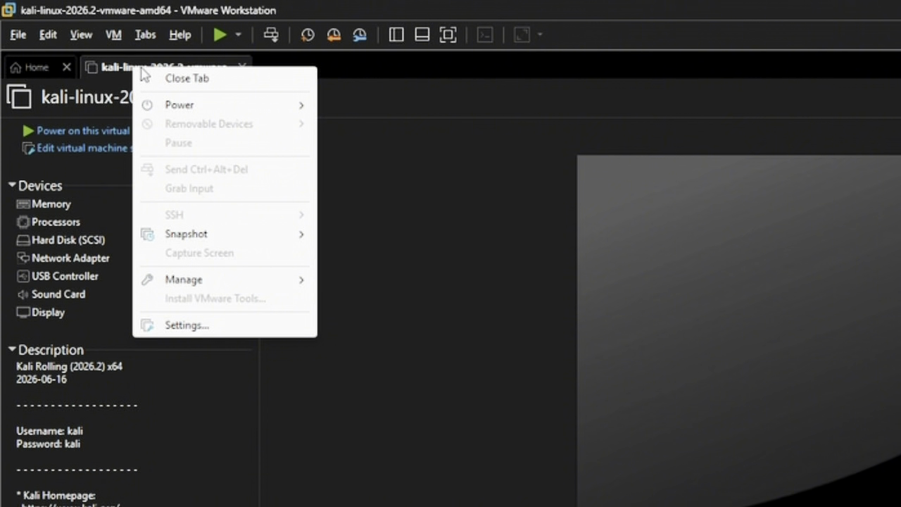
left_click(196, 327)
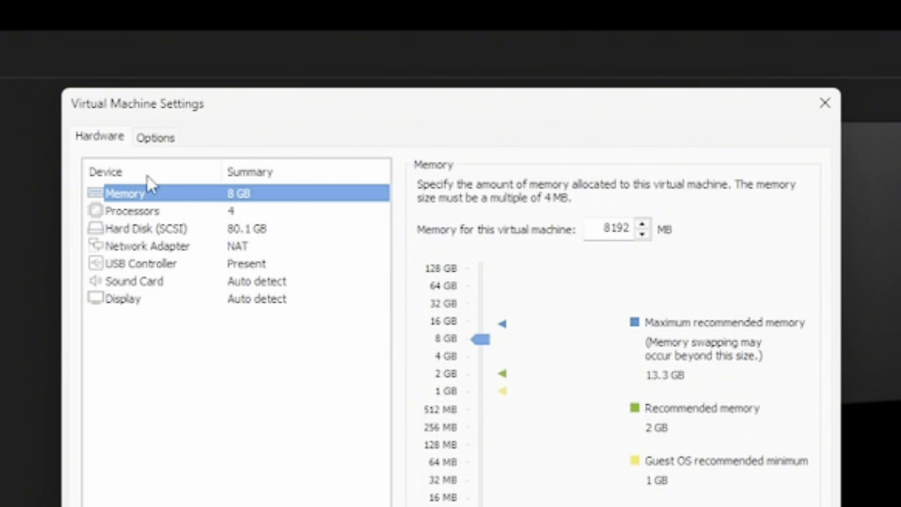
left_click(156, 138)
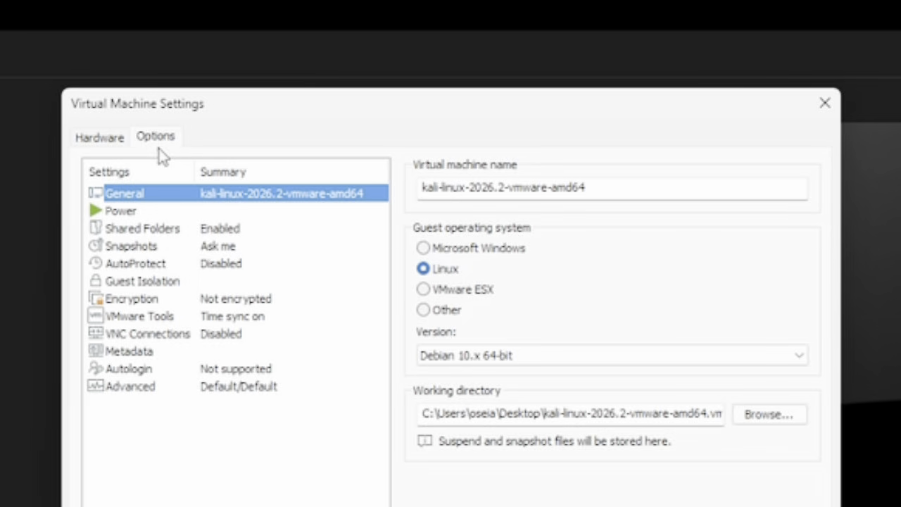
left_click(132, 231)
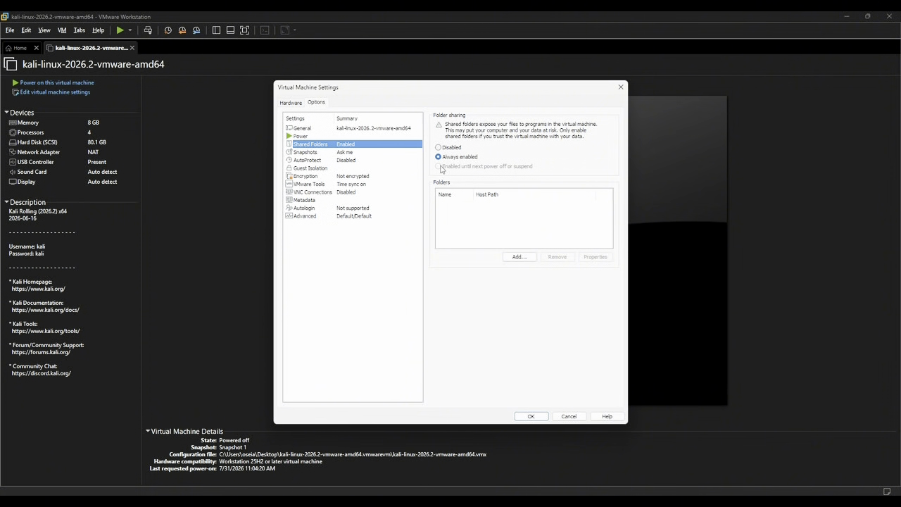
left_click(531, 417)
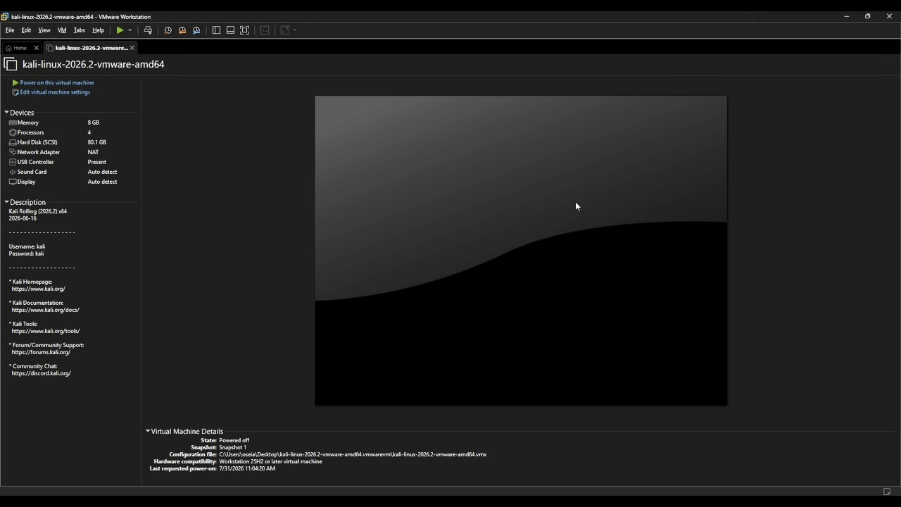
Power on the Kali virtual machine and log in with the account's username and password.
left_click(55, 83)
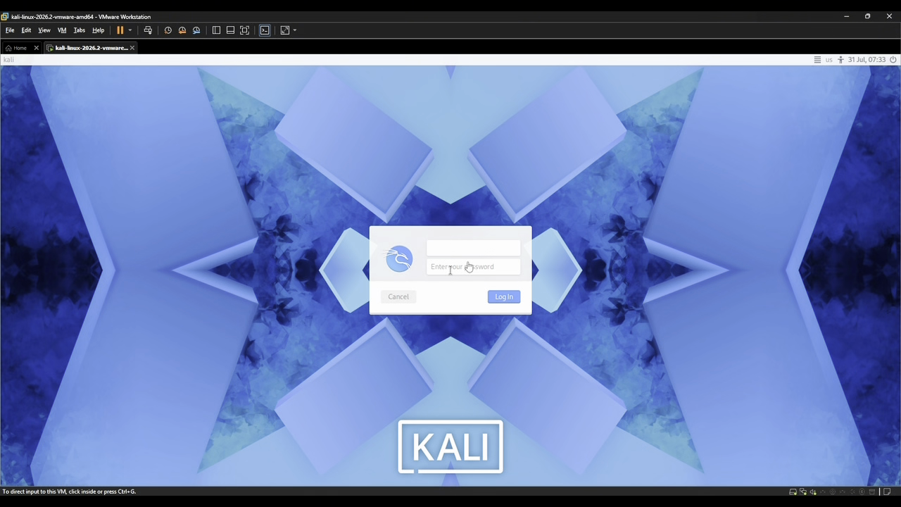
left_click(455, 248)
type("k")
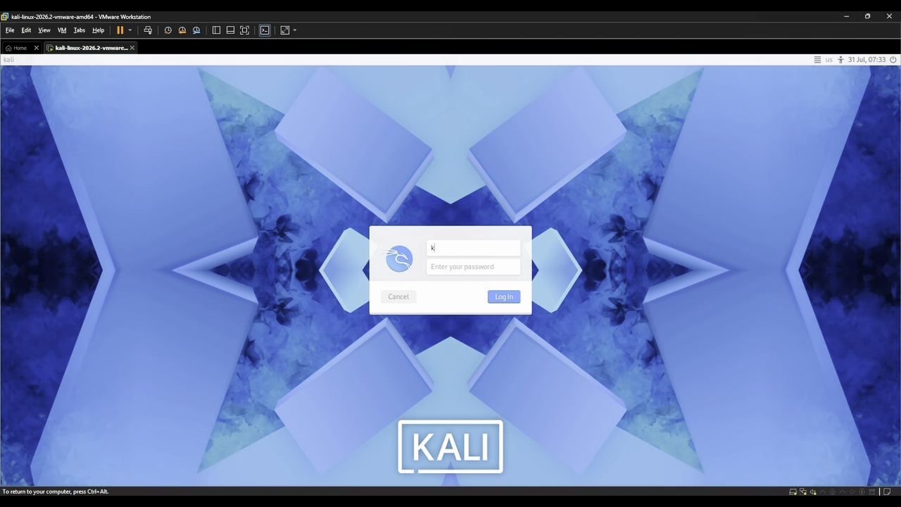
type("ali")
left_click(459, 267)
type("kali")
key("Return")
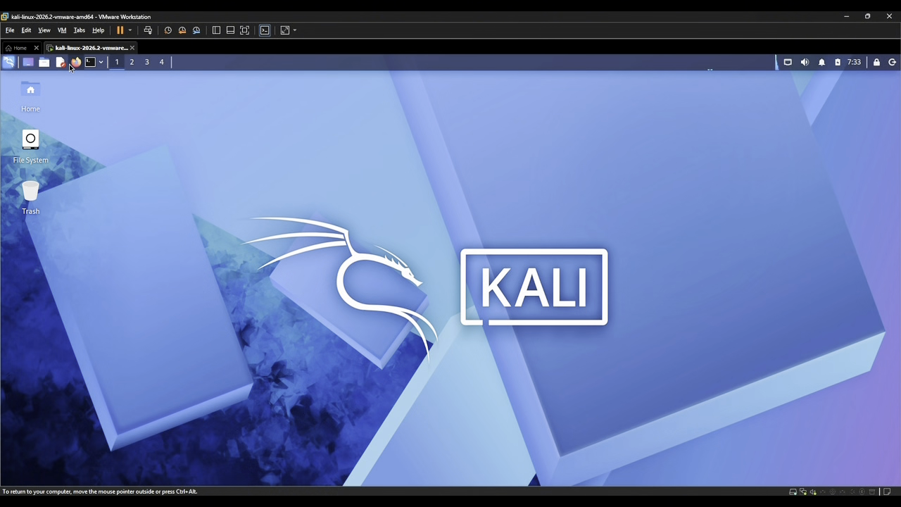
Open a terminal in Kali and list the contents of the home directory with "ls".
left_click(89, 63)
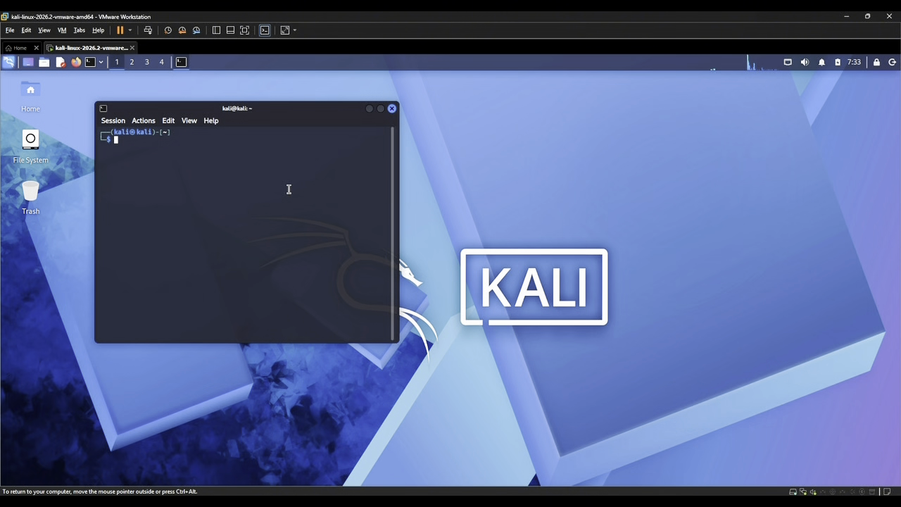
type("ls")
key("Return")
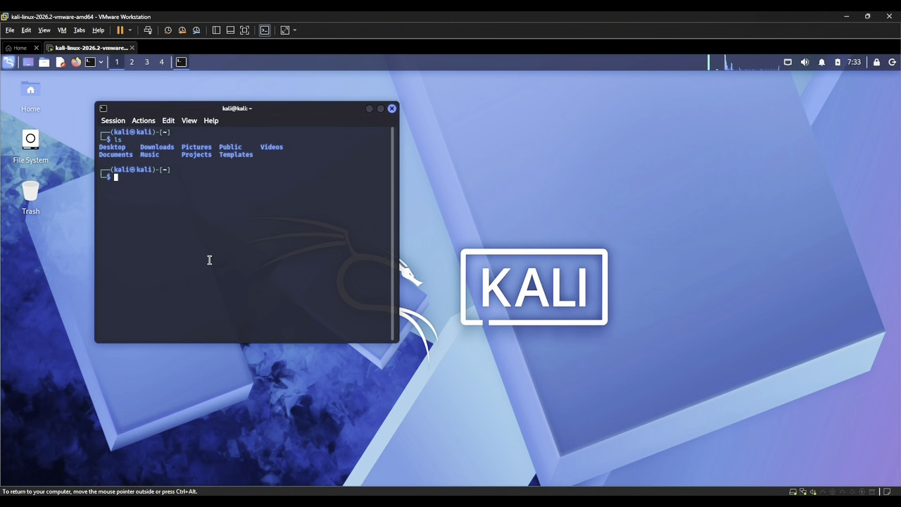
Change to the Desktop directory and create a folder called New there with "mkdir New".
type("cd Des")
key("Tab")
key("Return")
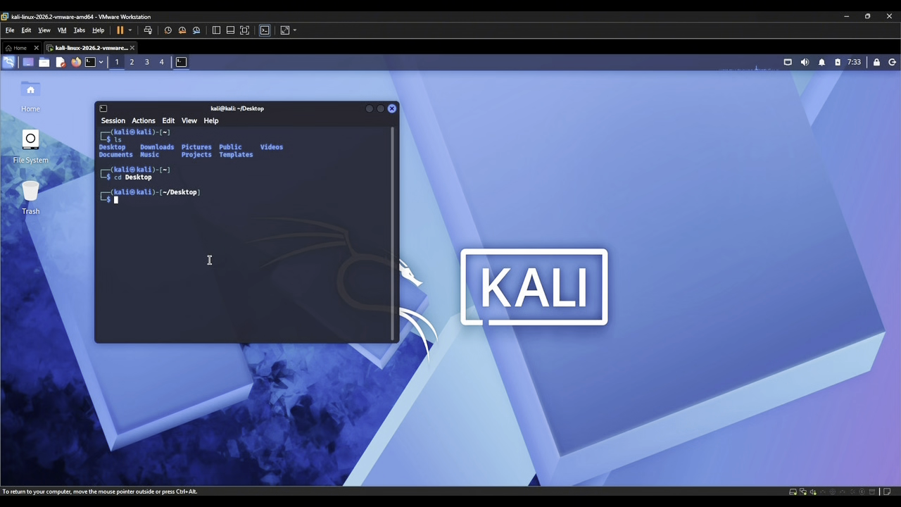
type("mkdir New")
key("Return")
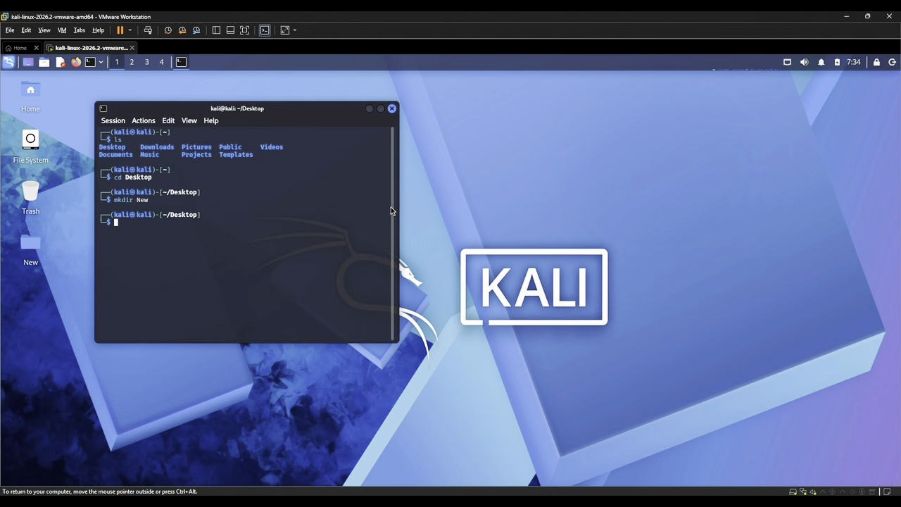
Open Firefox, search the web for "vscode" and go to the official Visual Studio Code website.
left_click(77, 64)
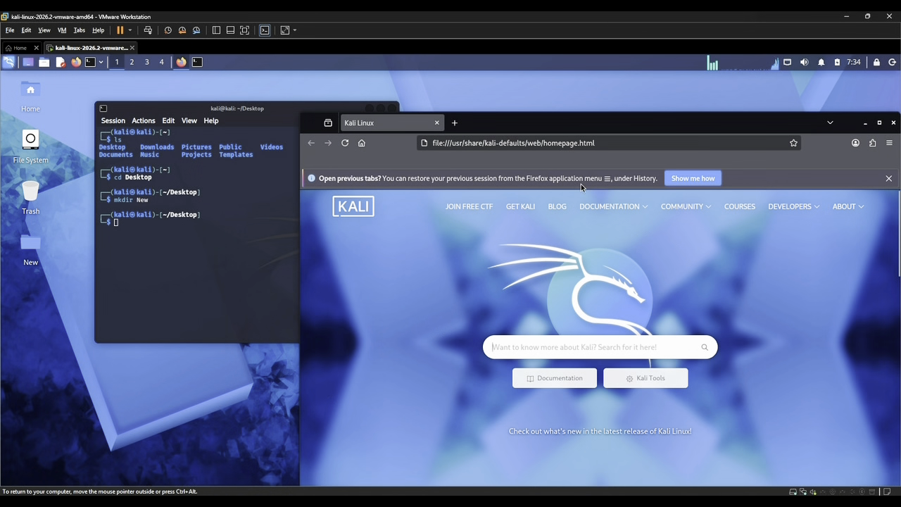
left_click(614, 143)
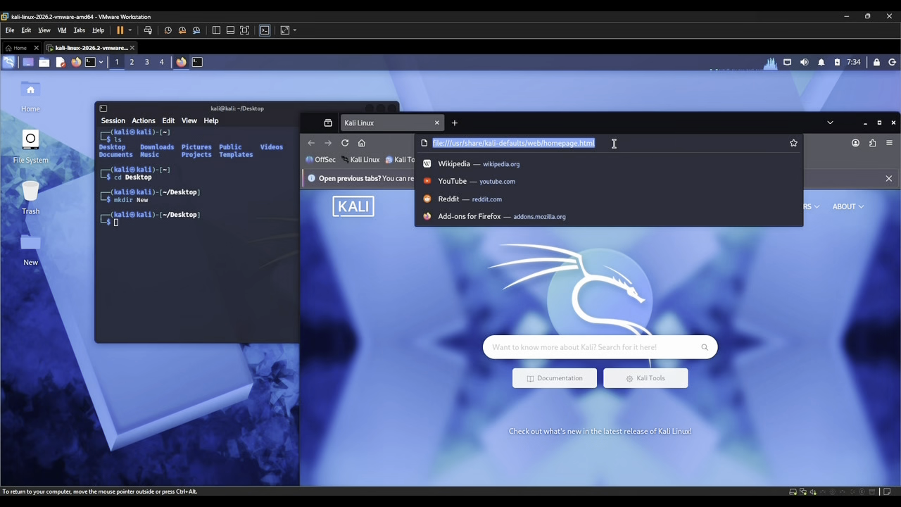
type("vscode")
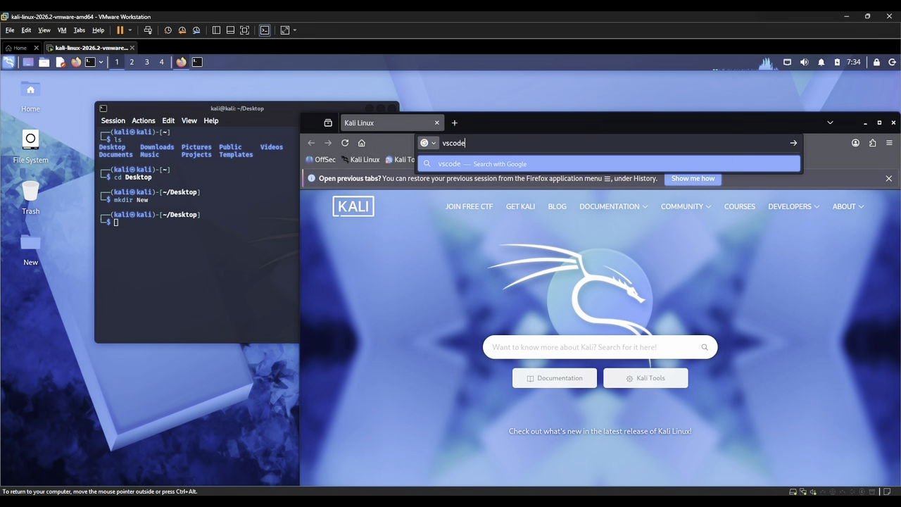
key("Return")
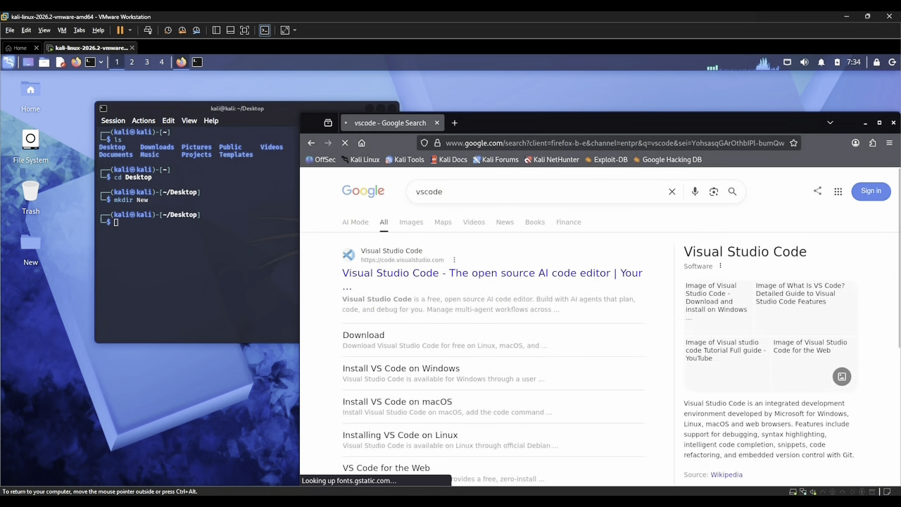
left_click(477, 275)
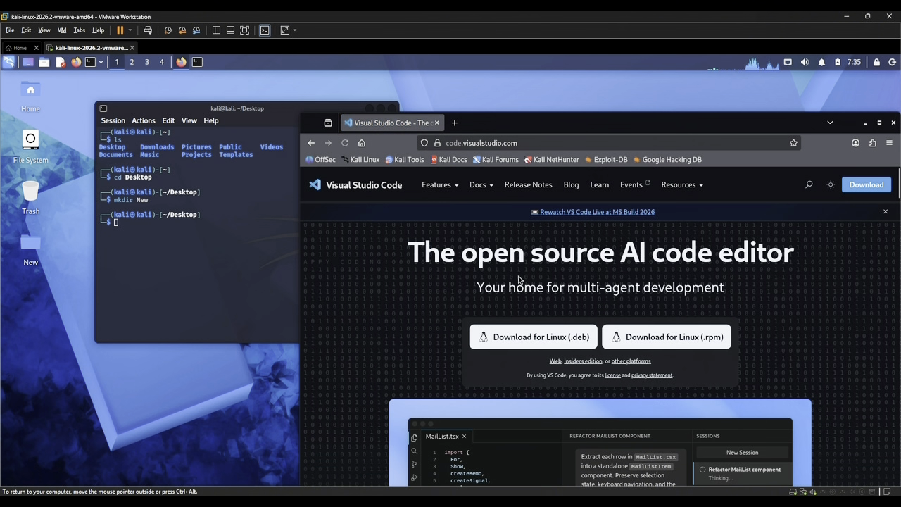
Download the Linux .deb package of Visual Studio Code and try to open the downloaded file.
left_click(529, 336)
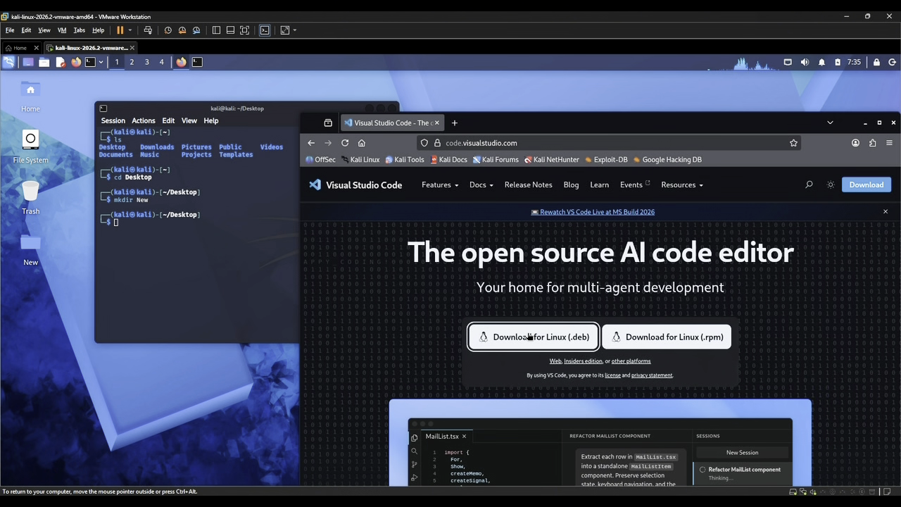
left_click(528, 338)
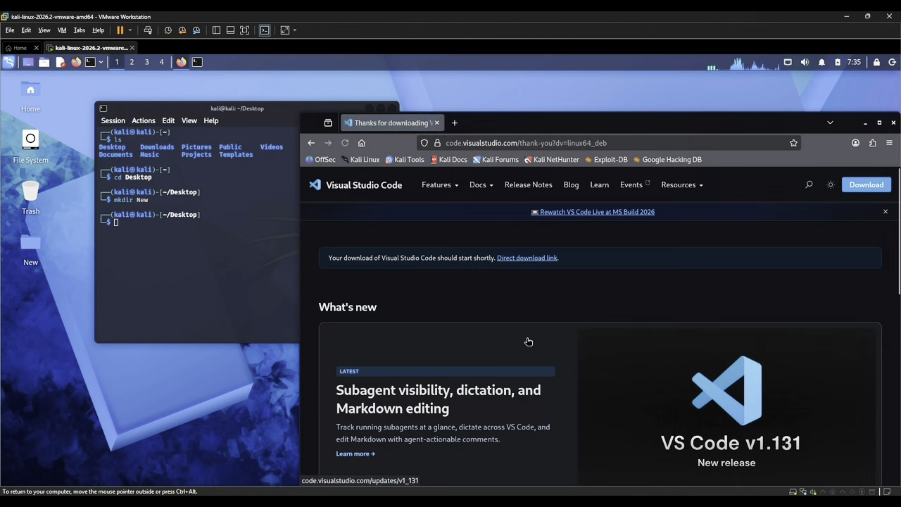
scroll(536, 311, "down", 3)
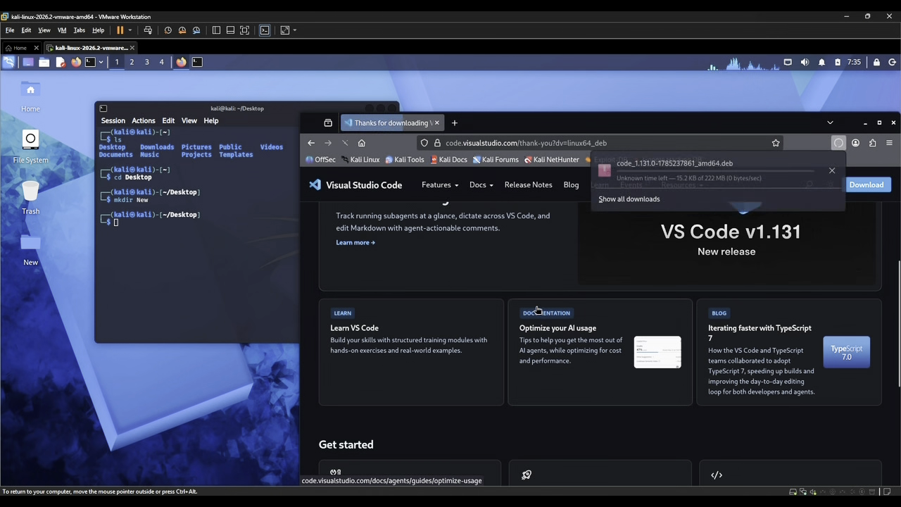
scroll(539, 310, "up", 1)
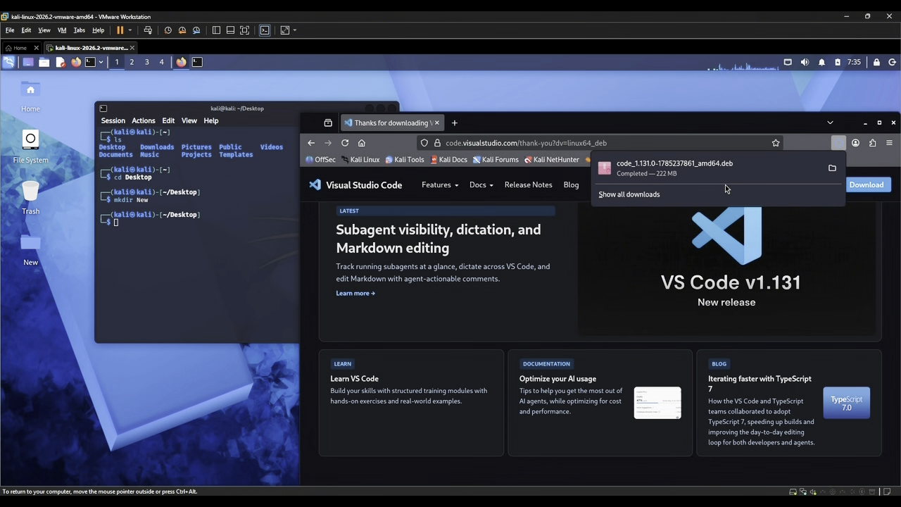
left_click(660, 167)
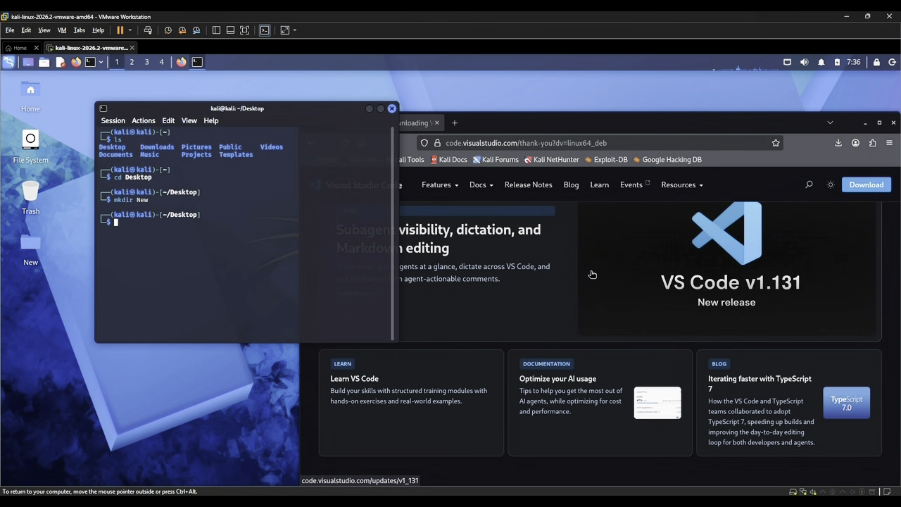
In the terminal, go up one level with "cd ..", change to the Downloads directory and list its contents.
type("cd ..")
key("Return")
type("cd ")
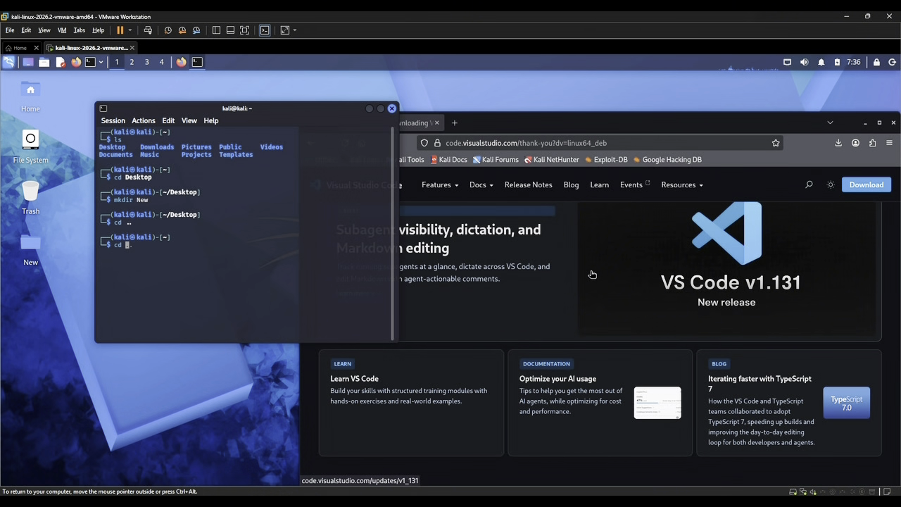
type("Down")
key("Tab")
key("Return")
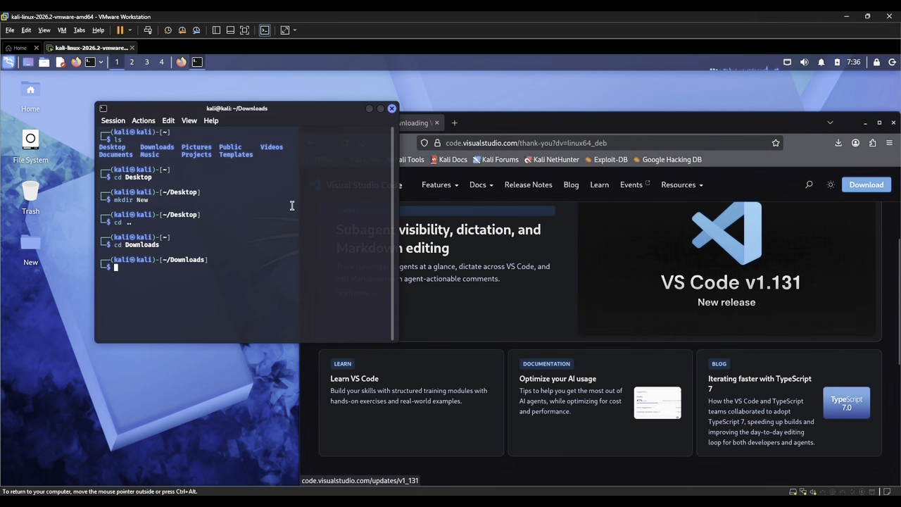
type("l")
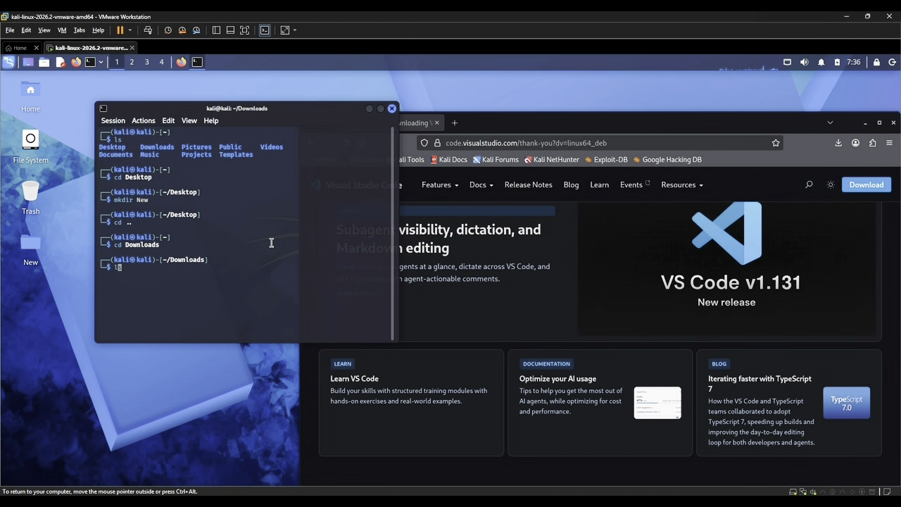
type("s")
key("Return")
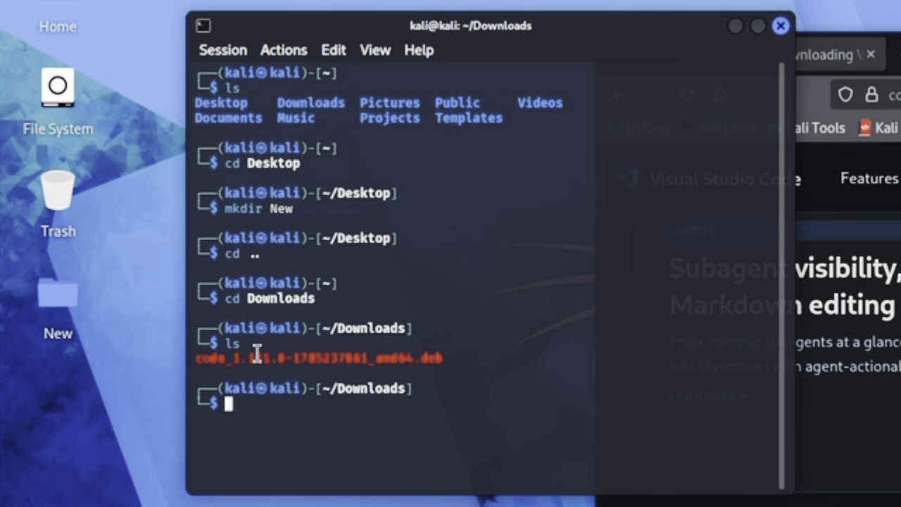
Copy the Visual Studio Code .deb file name from the terminal's directory listing.
right_click(196, 359)
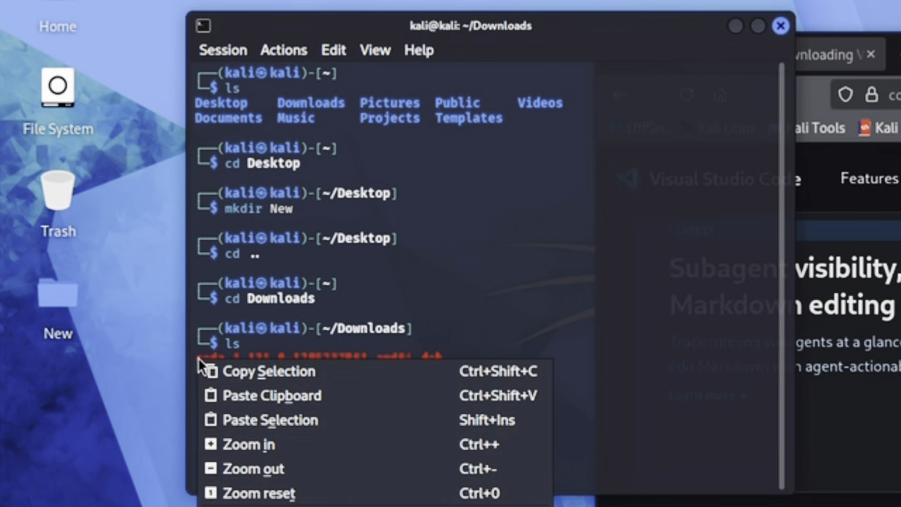
left_click(192, 351)
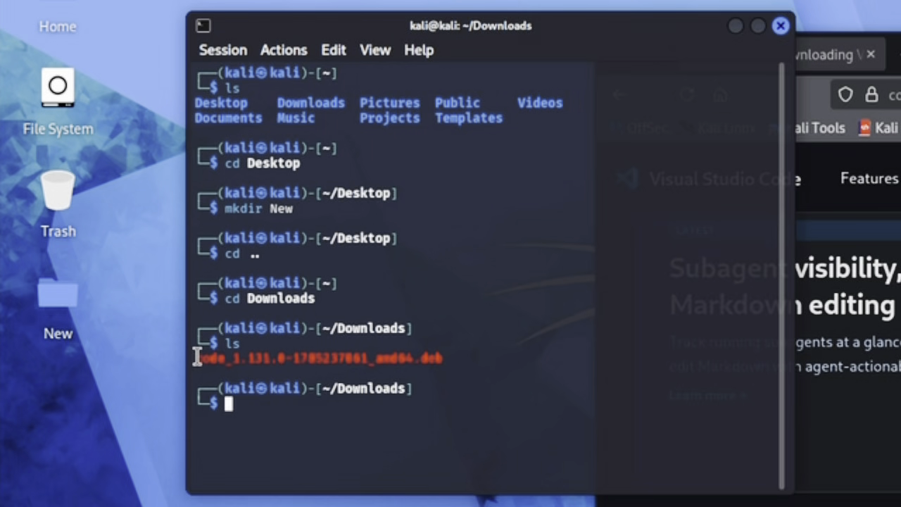
left_click_drag(197, 359, 441, 362)
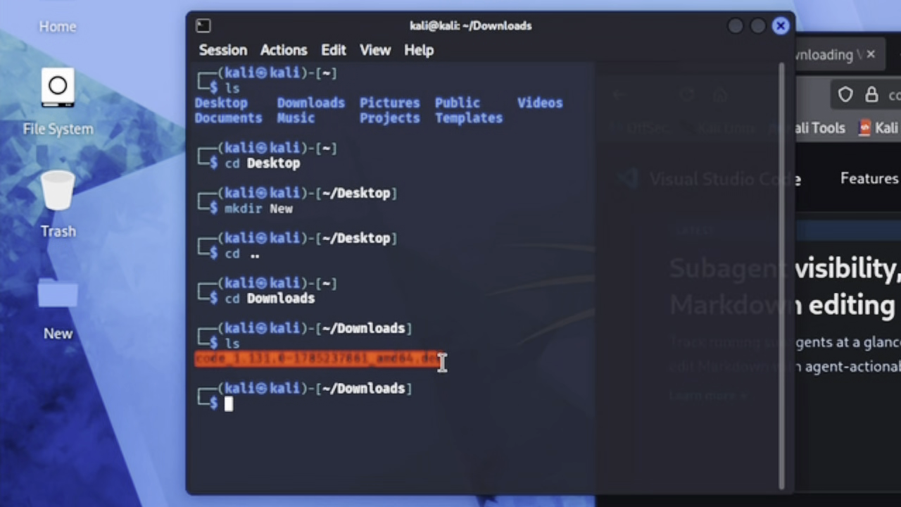
right_click(414, 361)
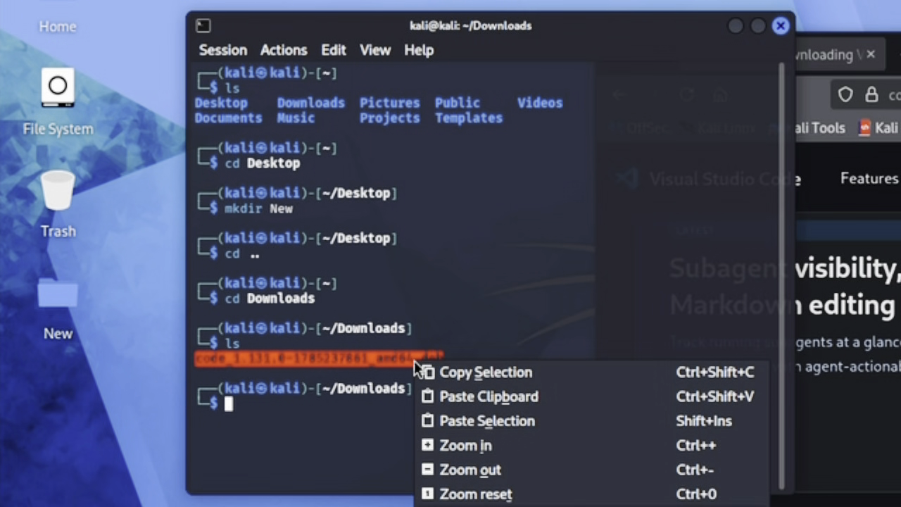
left_click(460, 380)
left_click(360, 414)
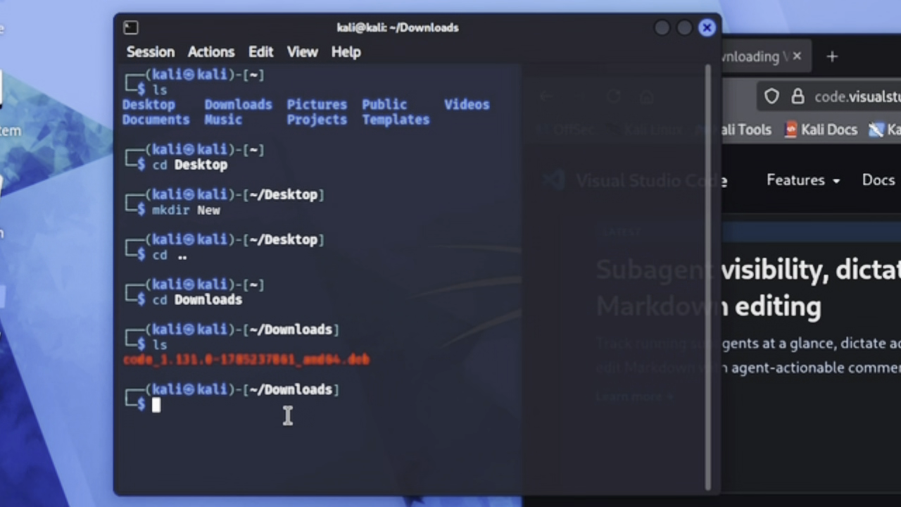
type("sudo")
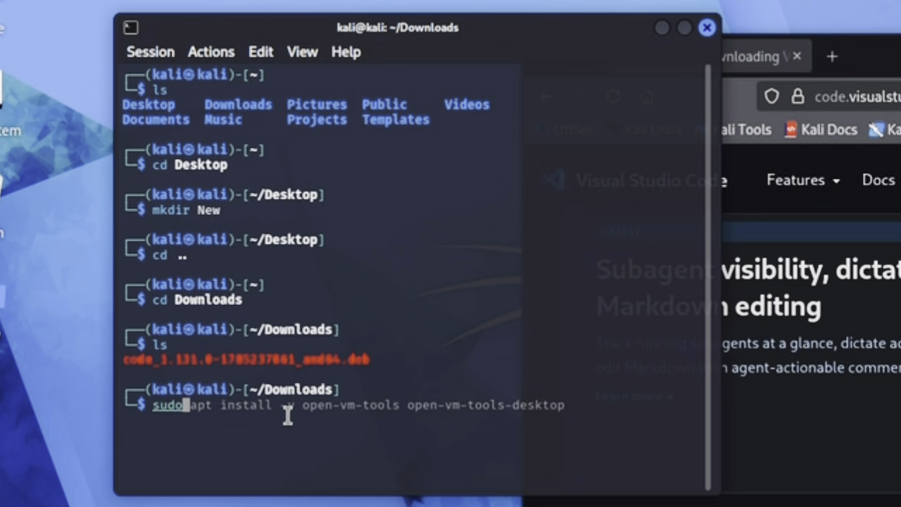
type(" apt instal")
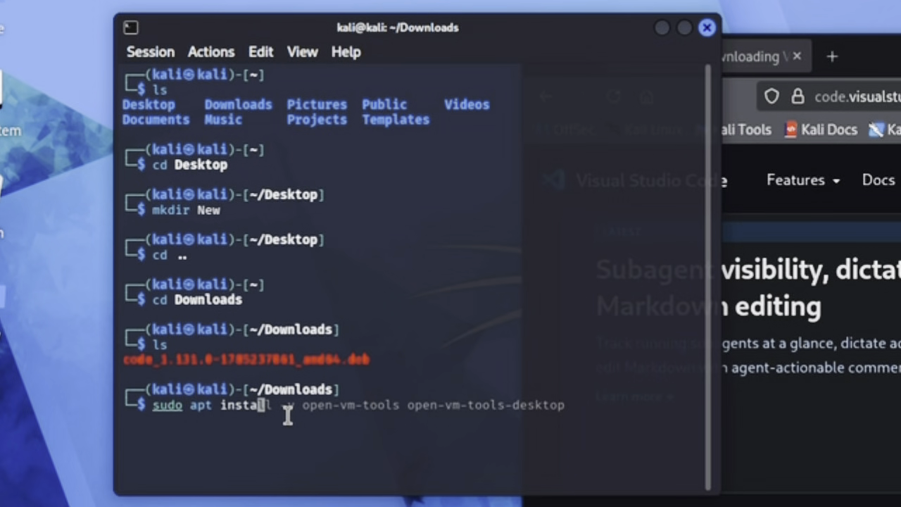
type("l ./")
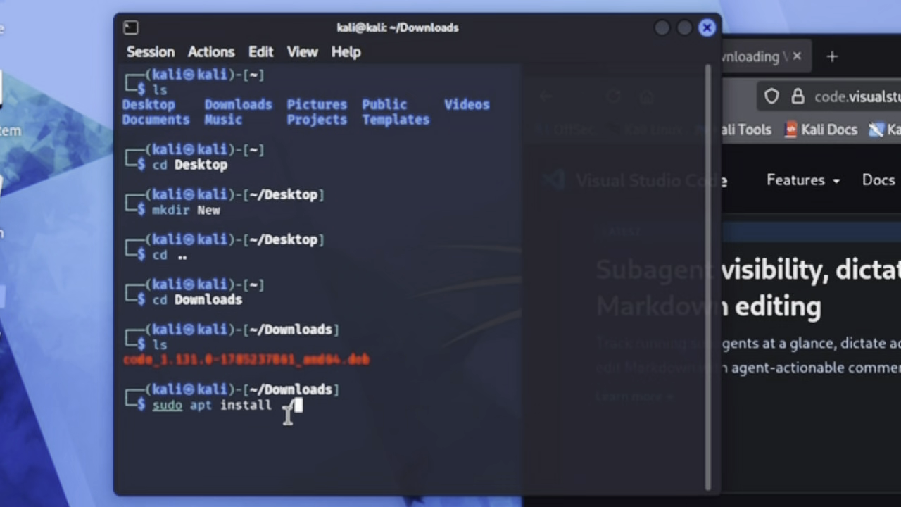
right_click(310, 414)
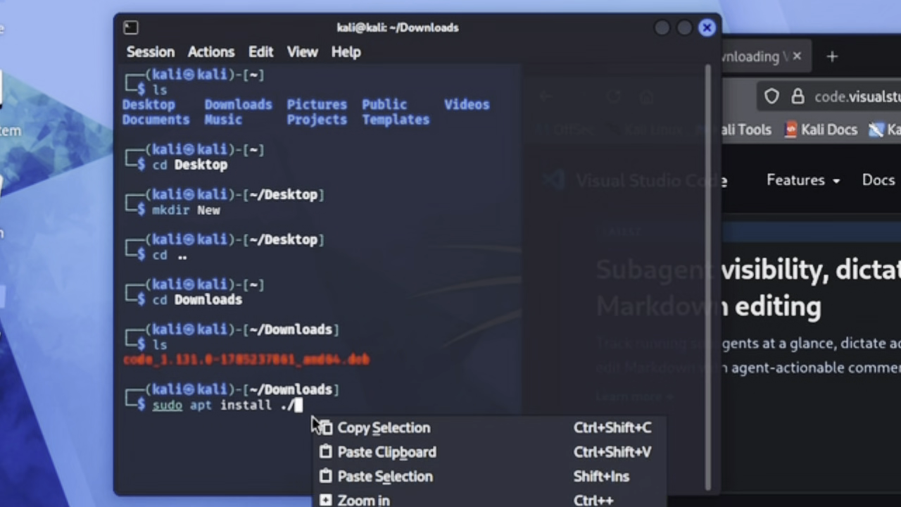
left_click(360, 450)
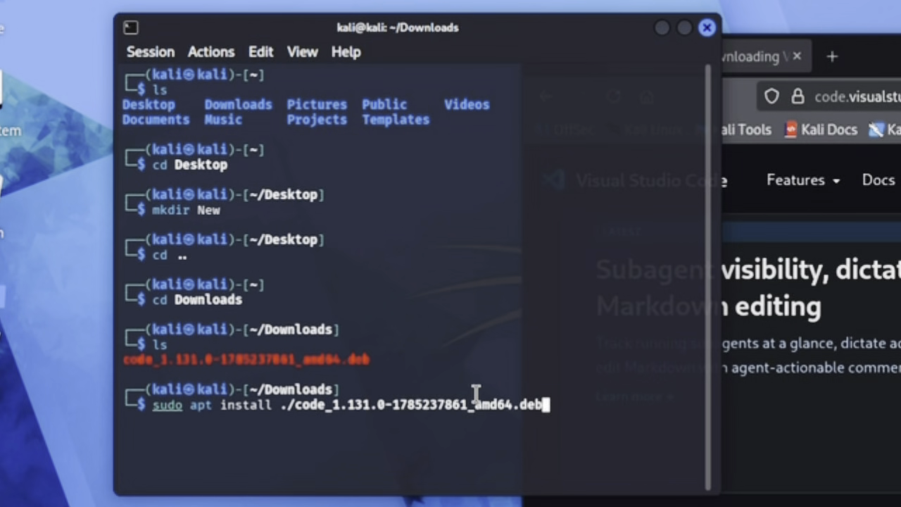
Run the install command with the sudo password and agree to add the Microsoft apt repository for Visual Studio Code.
key("Return")
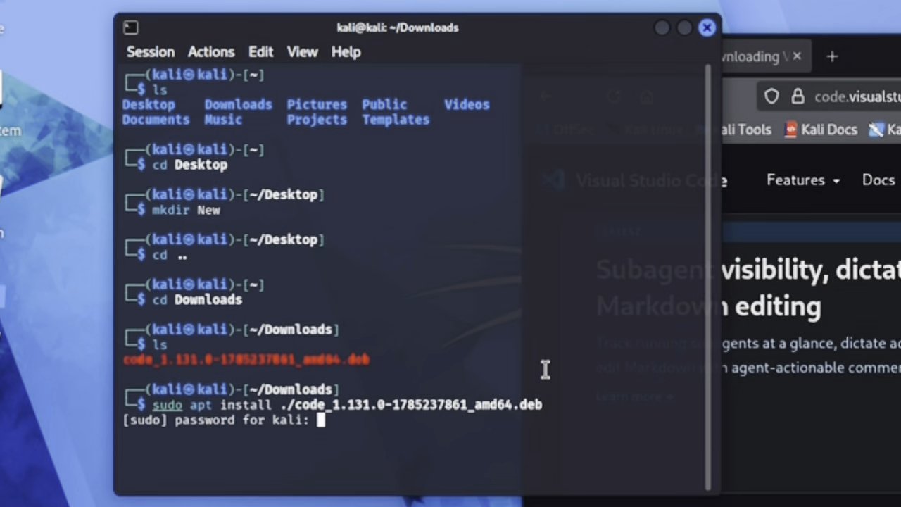
key("Return")
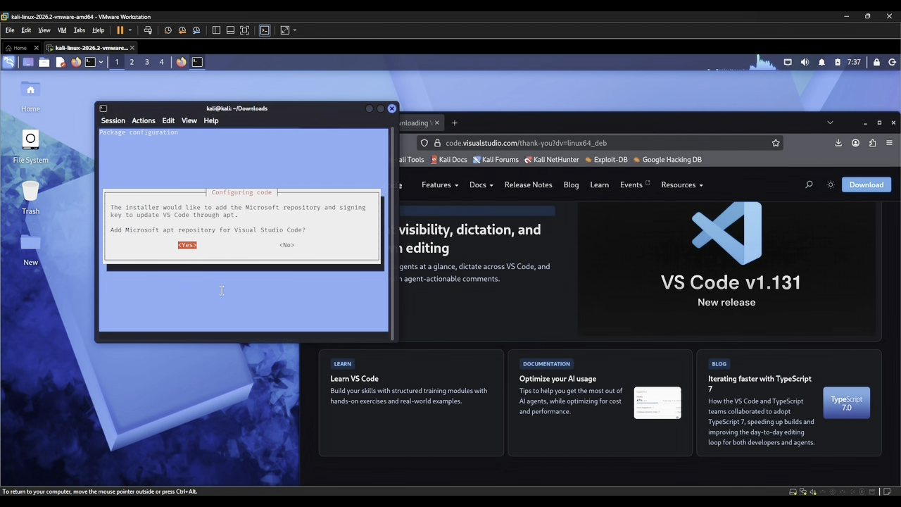
key("Return")
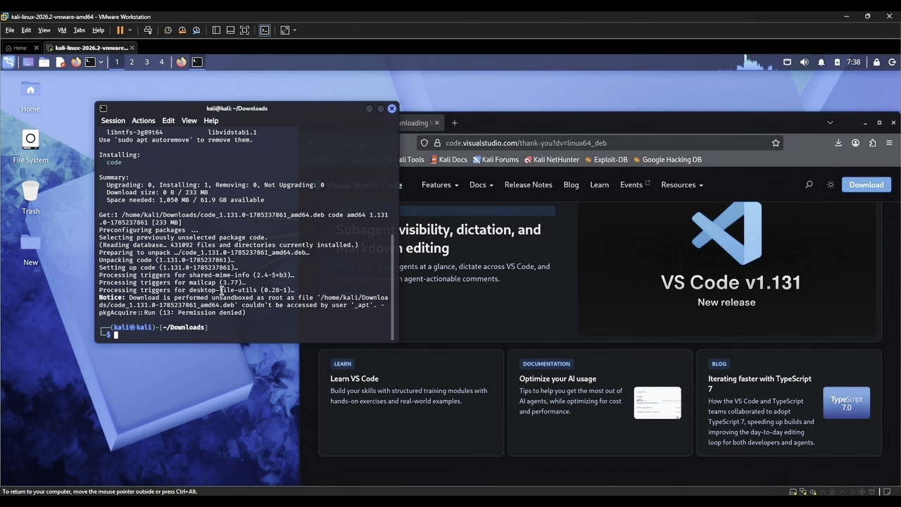
Search the installed applications for "vs" and launch Visual Studio Code, then dismiss its welcome sign-in dialog and close the program.
left_click(10, 62)
left_click(42, 258)
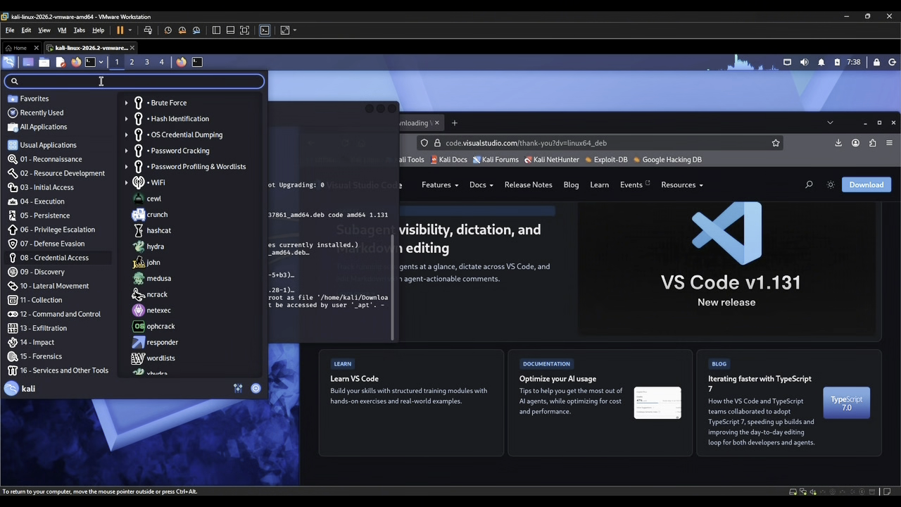
type("vs")
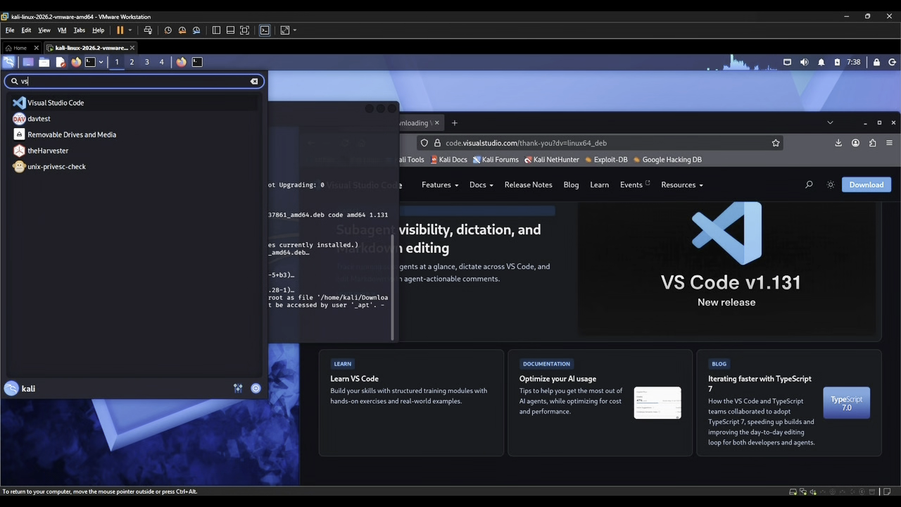
left_click(48, 105)
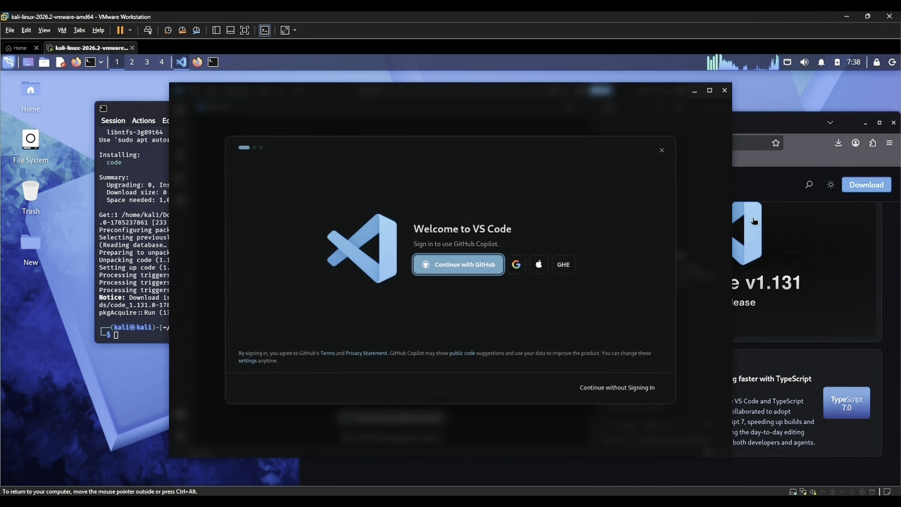
left_click(662, 152)
left_click(723, 91)
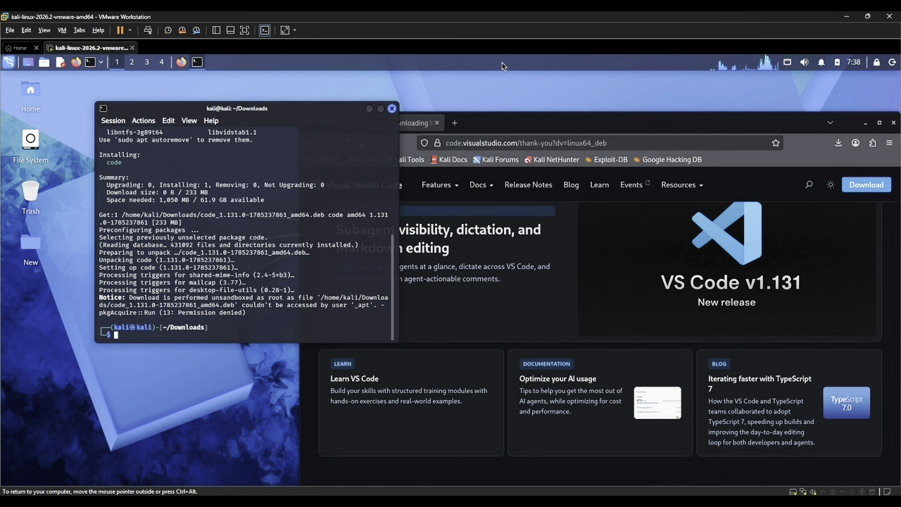